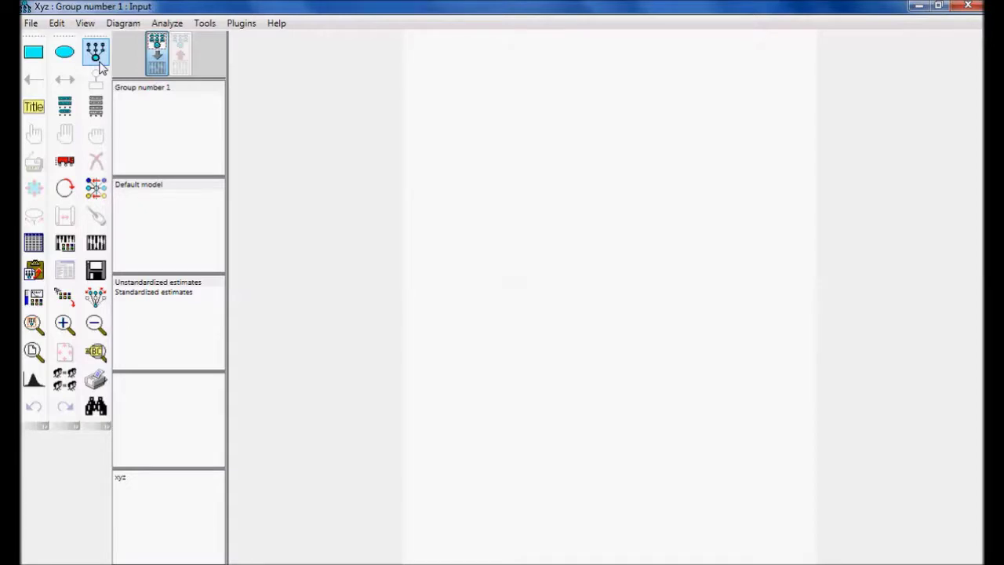
Draw the top and middle latent factors with three indicators each.
click(96, 55)
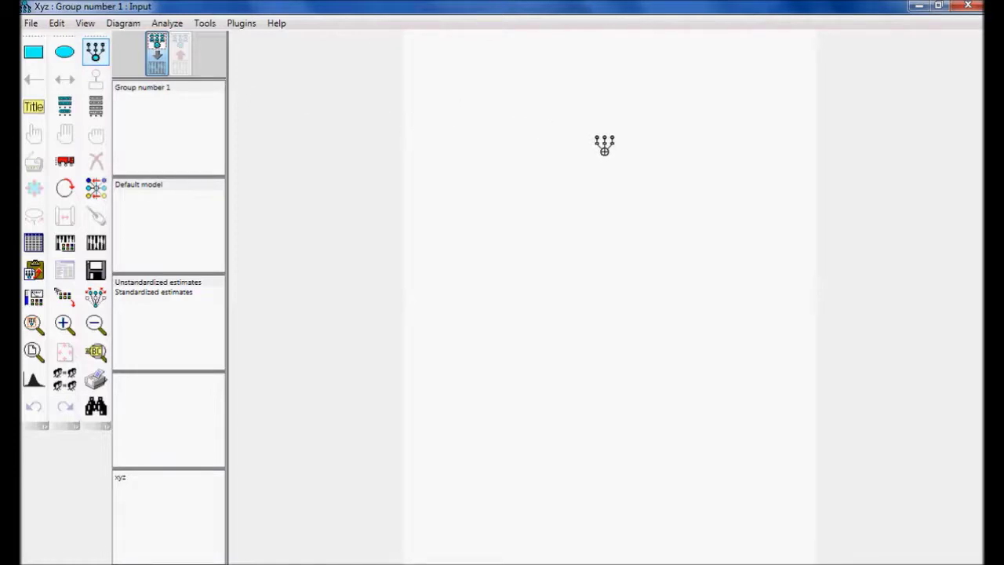
click(604, 145)
click(604, 145)
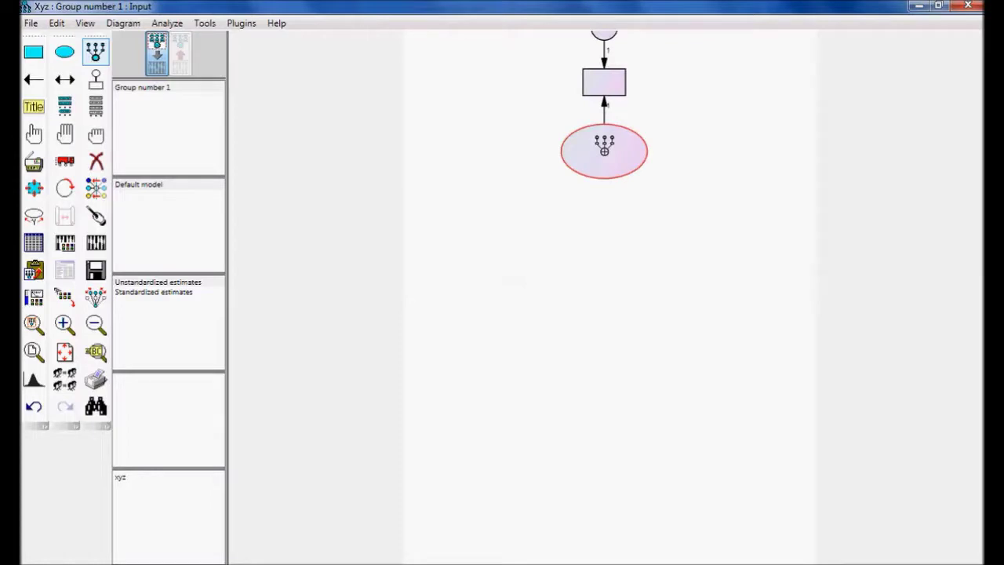
click(605, 145)
click(604, 146)
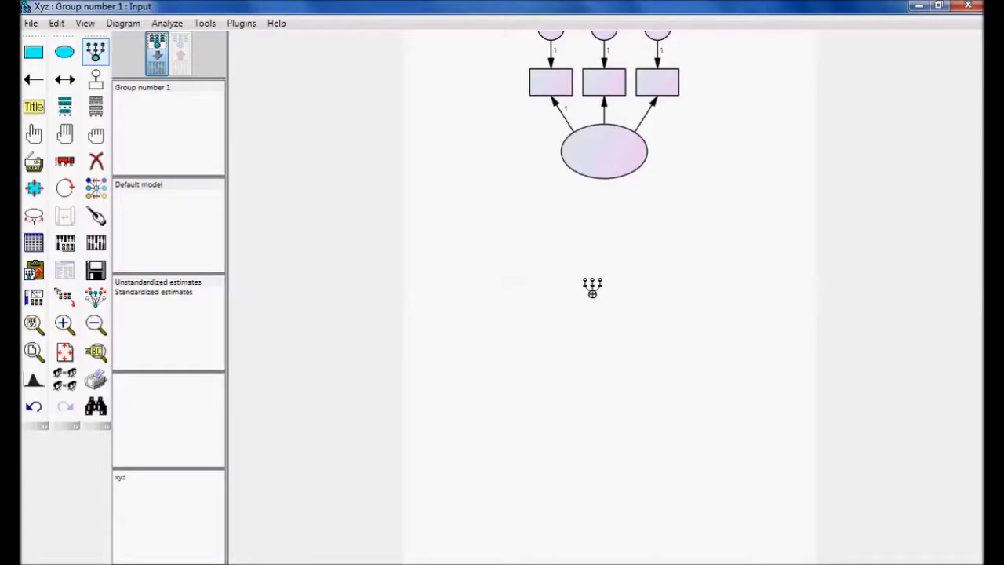
click(593, 287)
click(593, 290)
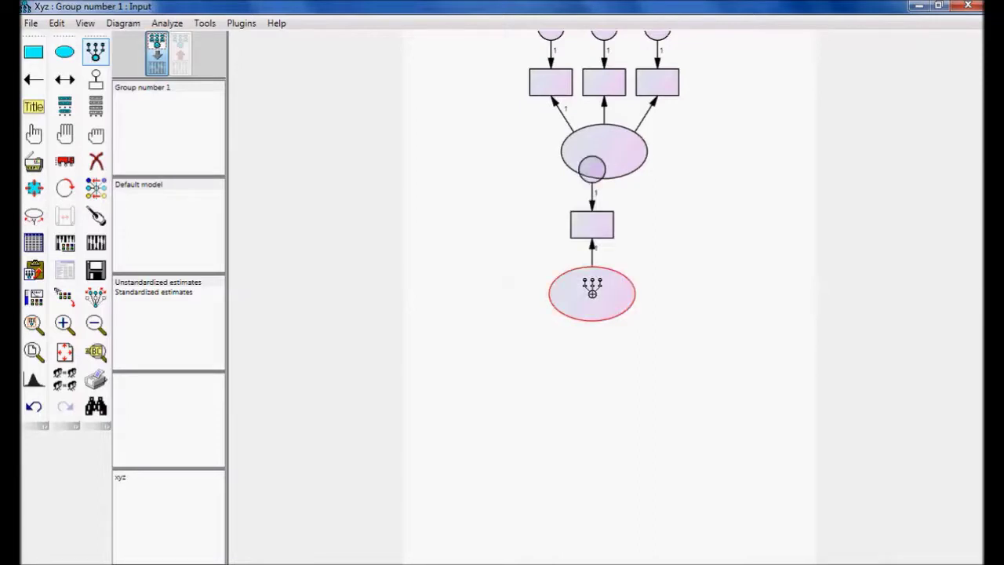
click(592, 290)
click(593, 289)
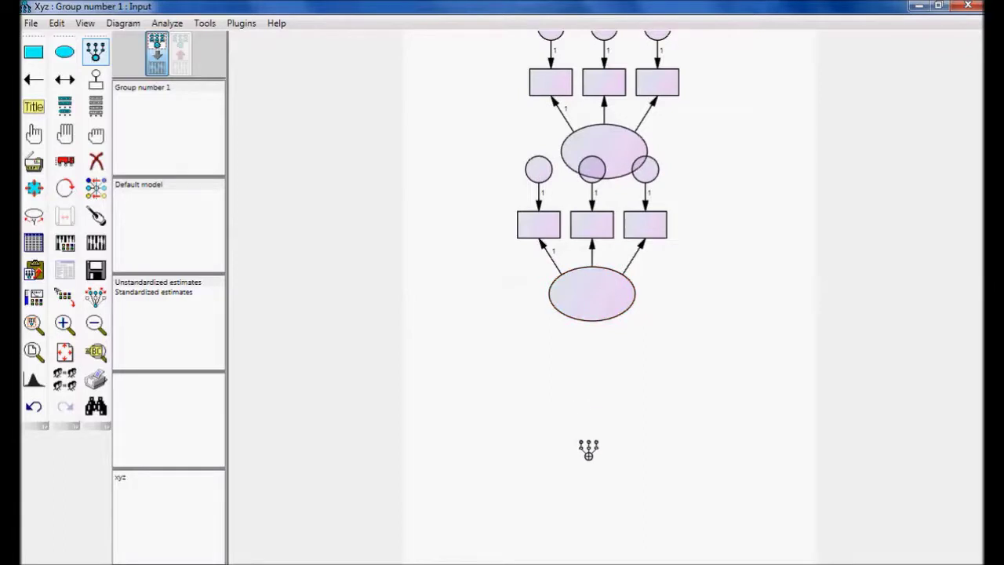
Draw the bottom and right-hand latent factors with their two indicators each.
click(588, 463)
click(588, 463)
click(589, 463)
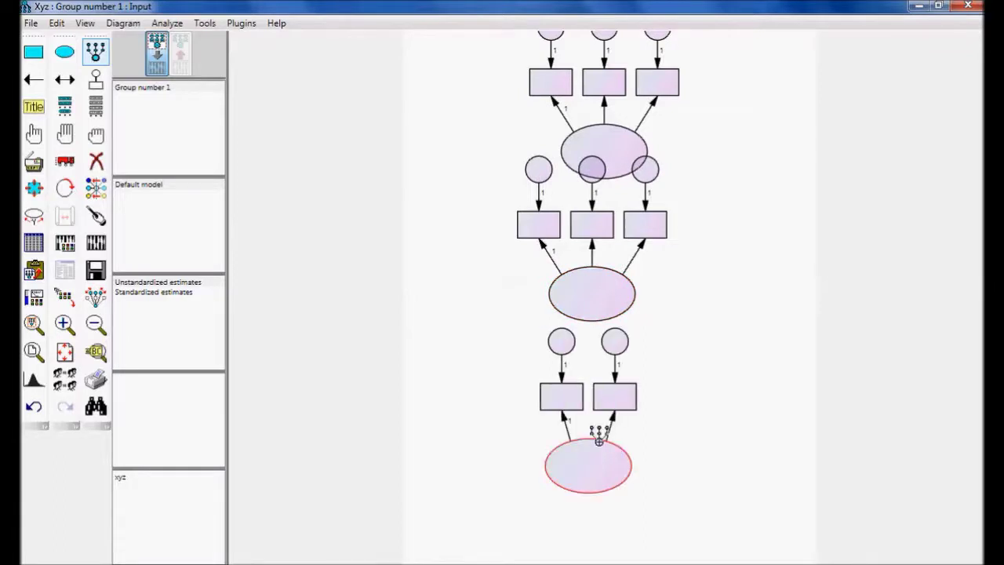
click(758, 267)
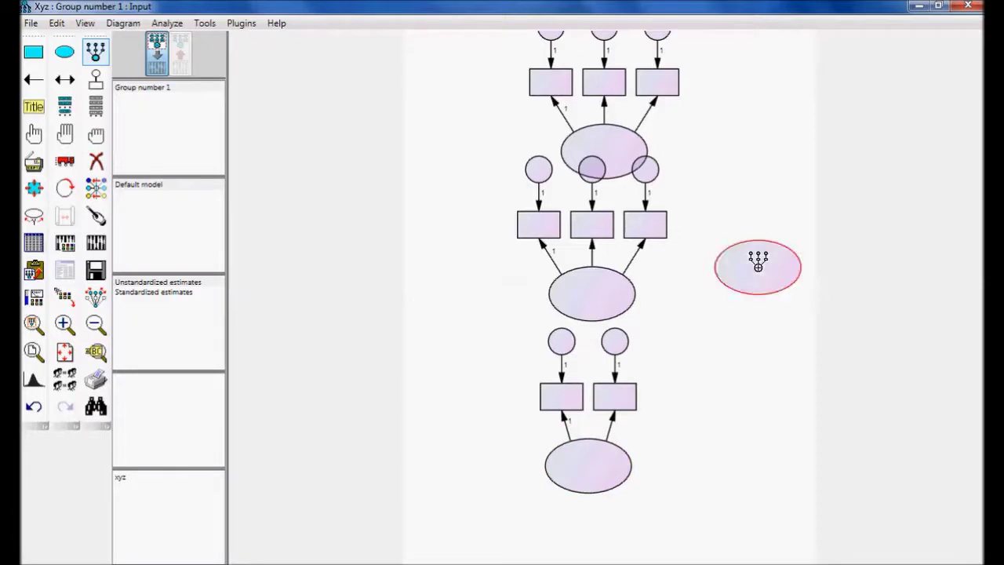
click(758, 267)
click(758, 266)
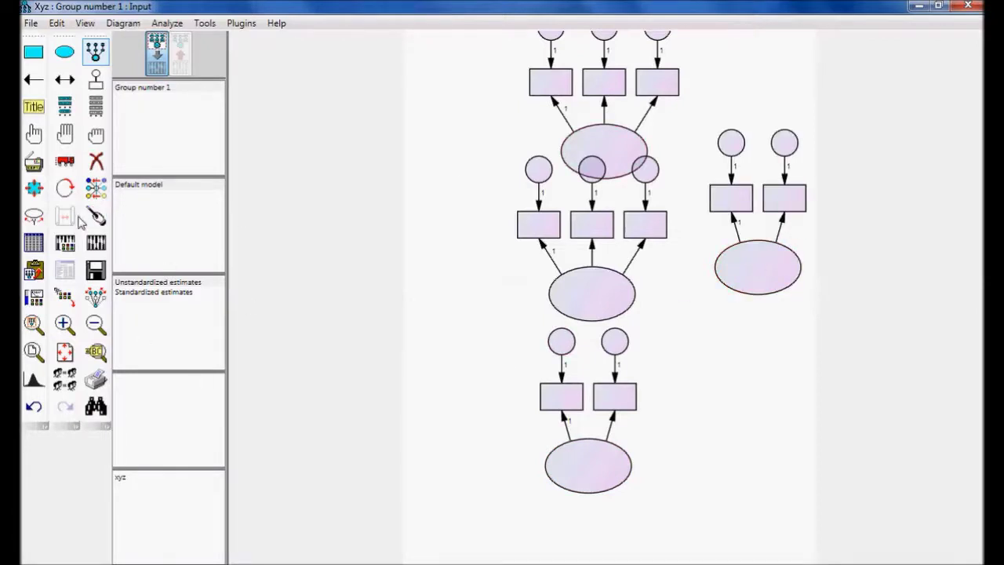
click(67, 190)
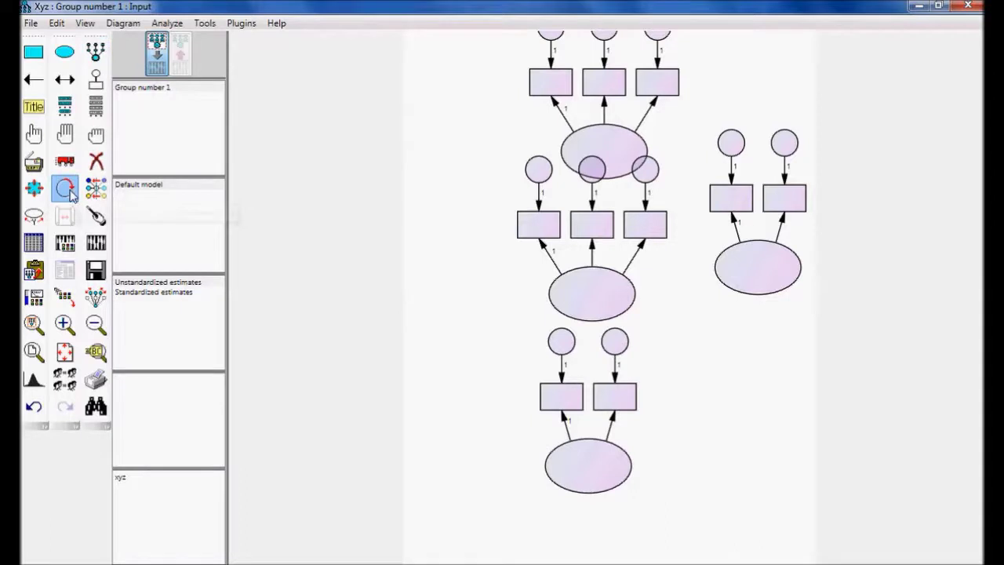
Rotate the top, middle and bottom factors' indicators to the left and the right factor's to the right.
click(601, 147)
click(602, 147)
click(602, 146)
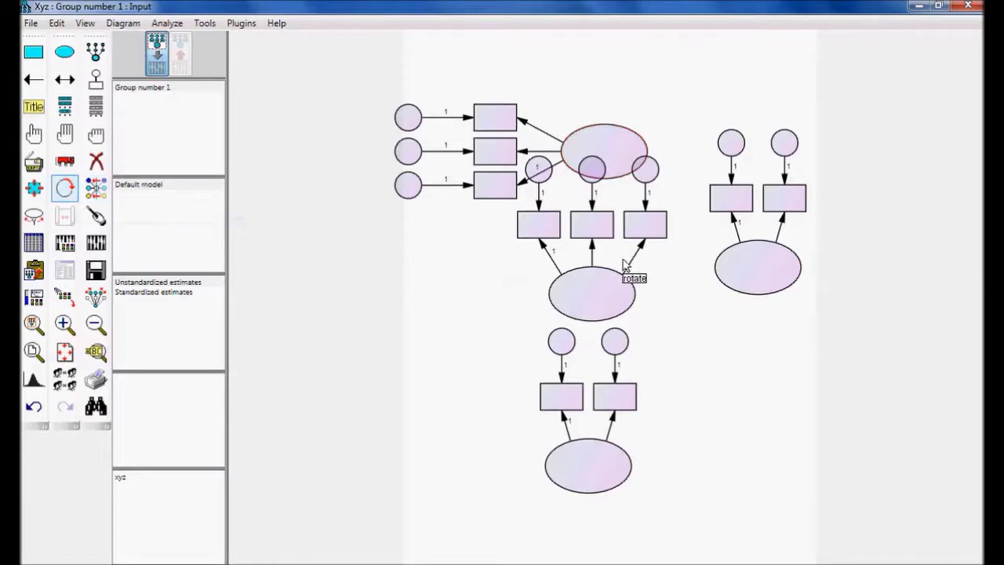
click(594, 287)
click(594, 287)
click(594, 287)
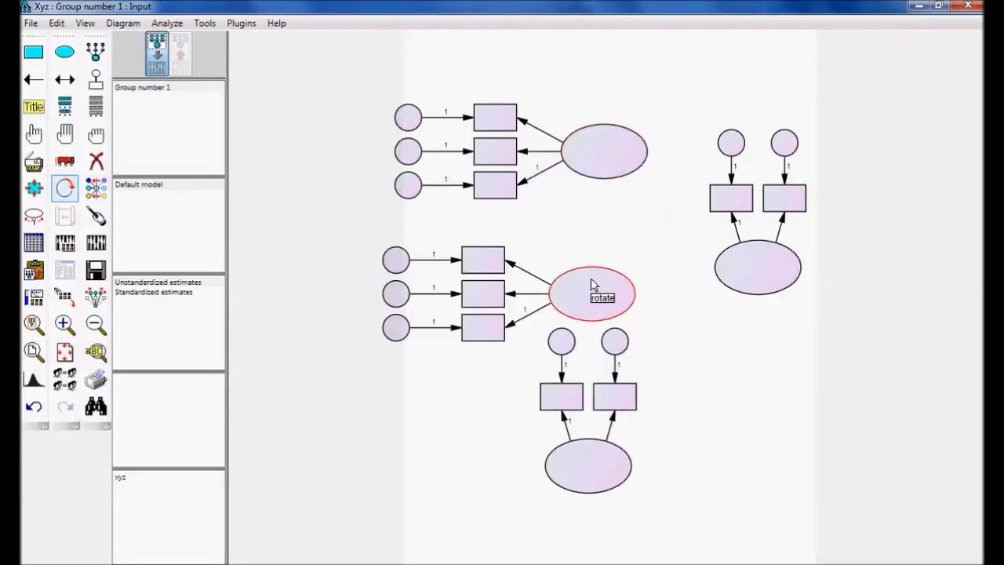
click(588, 458)
click(588, 459)
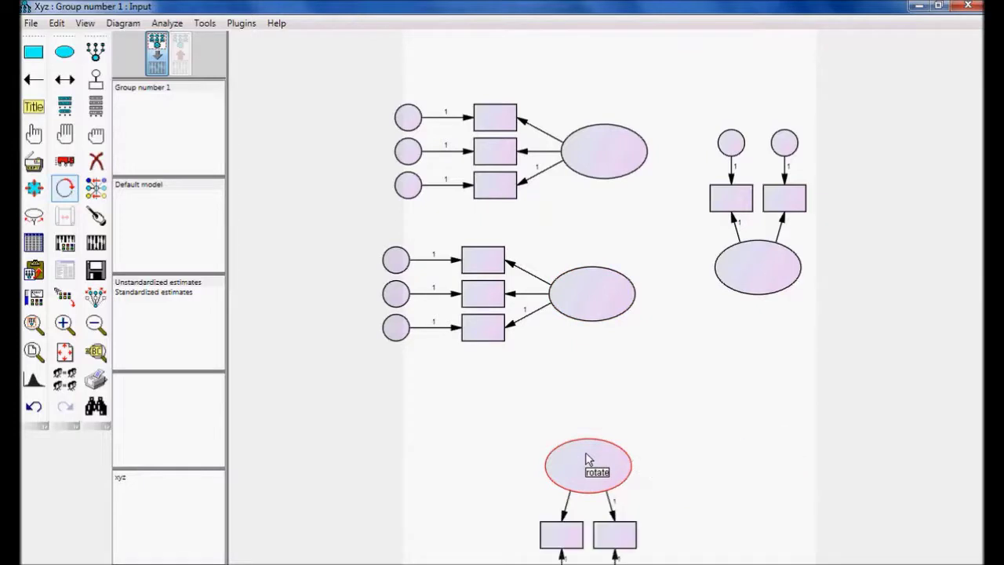
click(587, 458)
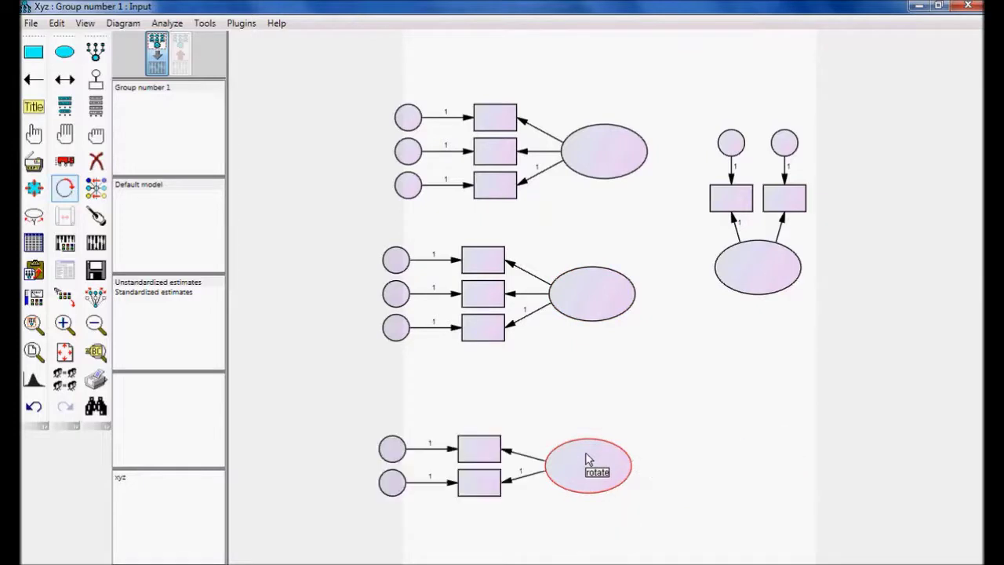
click(736, 280)
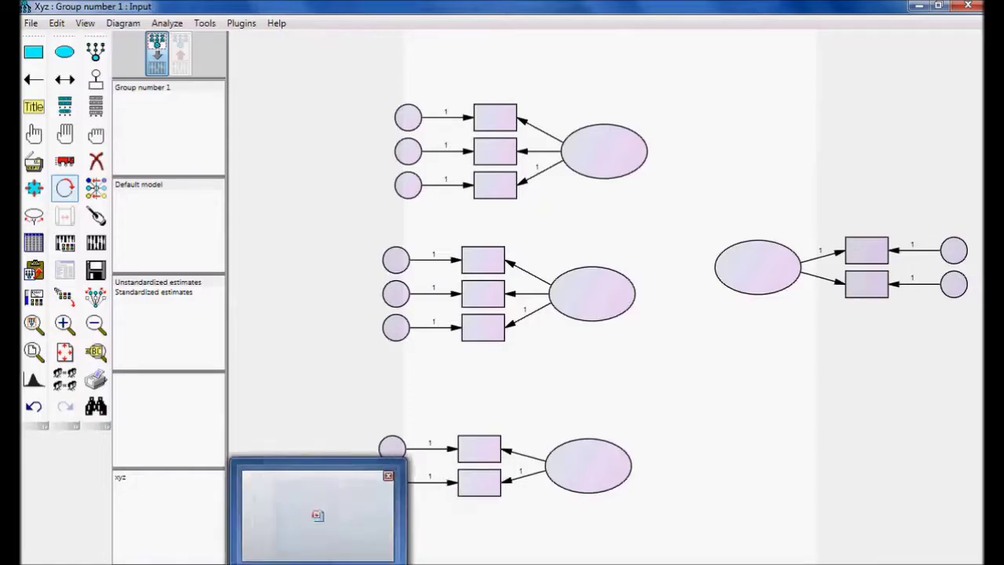
click(319, 518)
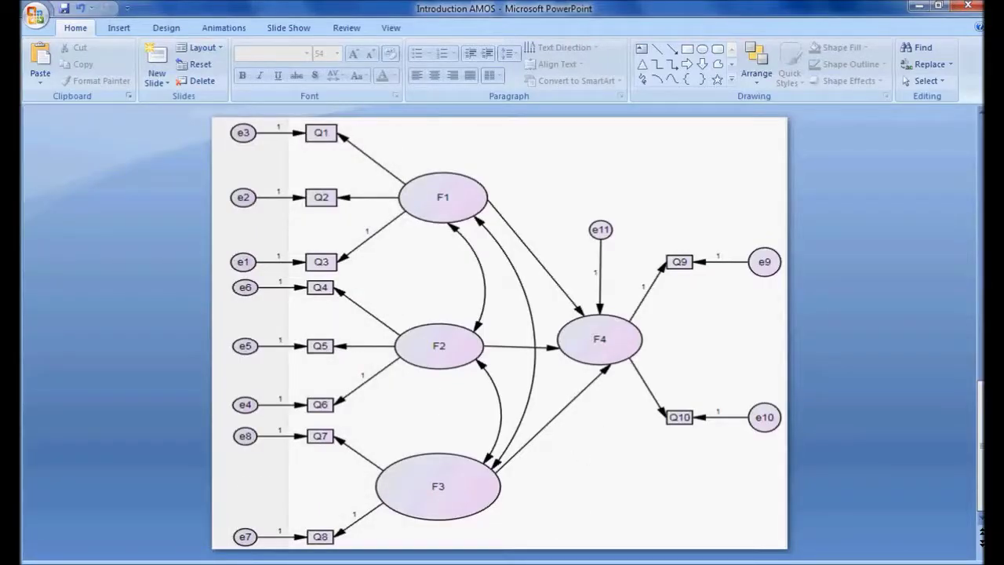
Return to the Amos path diagram after checking the F1–F4 reference slide.
click(526, 517)
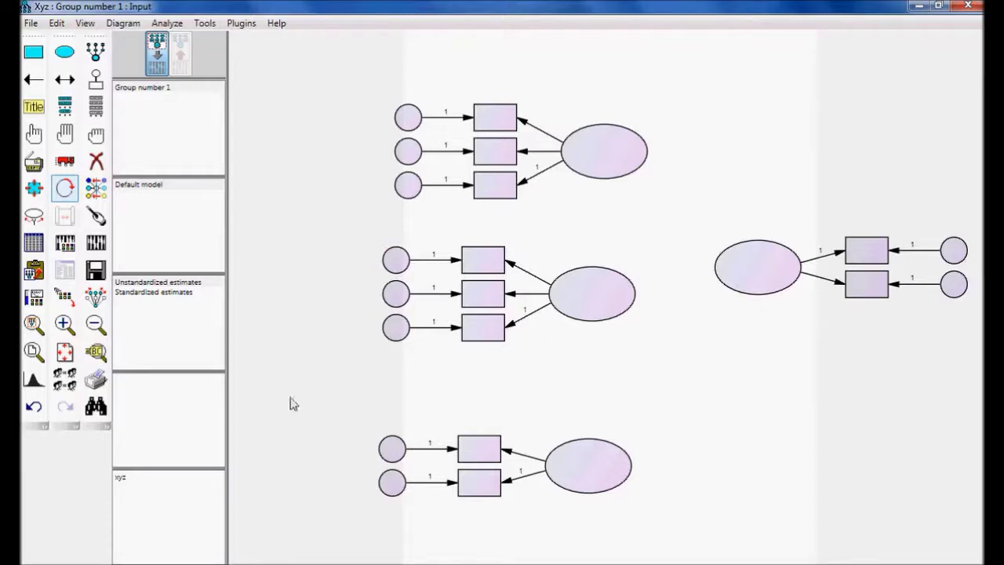
Draw single-headed paths from the top, middle and bottom factors into the right-hand factor.
click(36, 81)
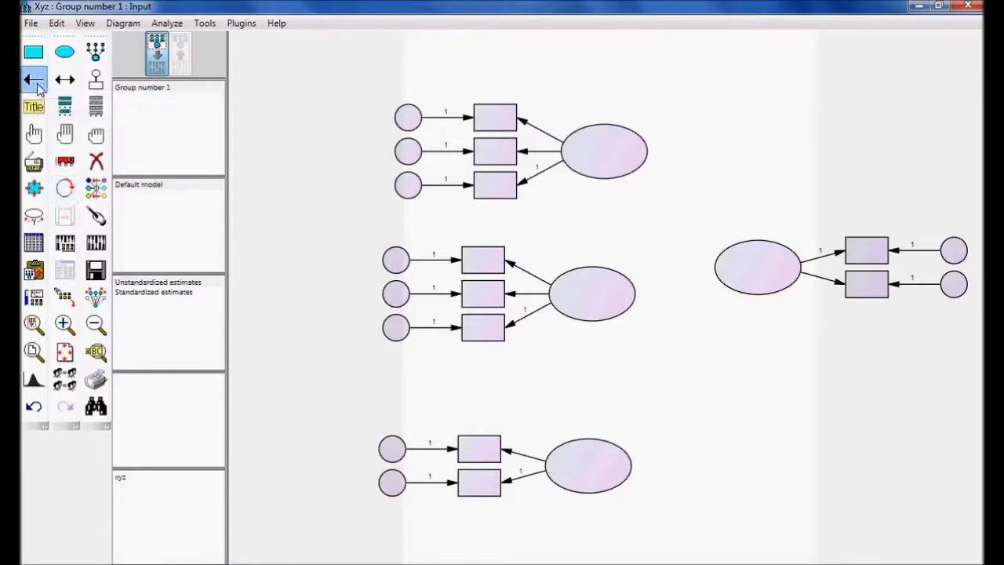
drag(623, 164, 738, 251)
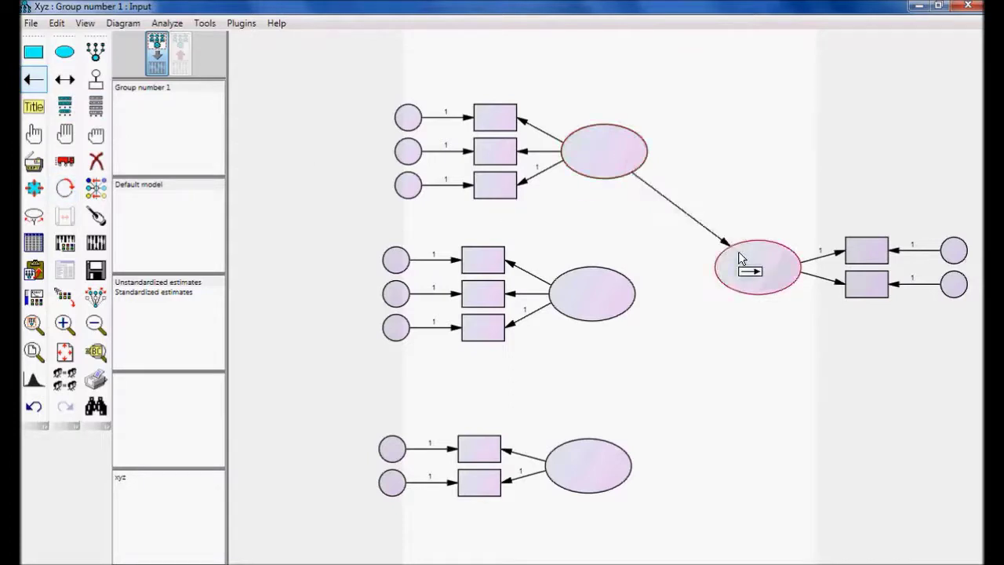
drag(635, 307, 719, 278)
drag(630, 469, 756, 290)
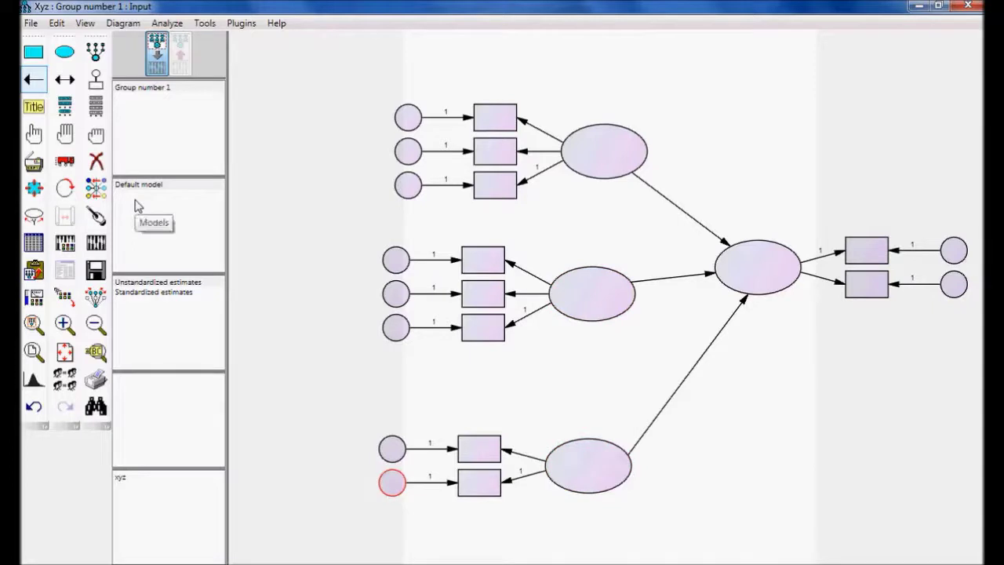
Select the top, middle and bottom left factors and run the Draw Covariances plugin on them.
click(31, 138)
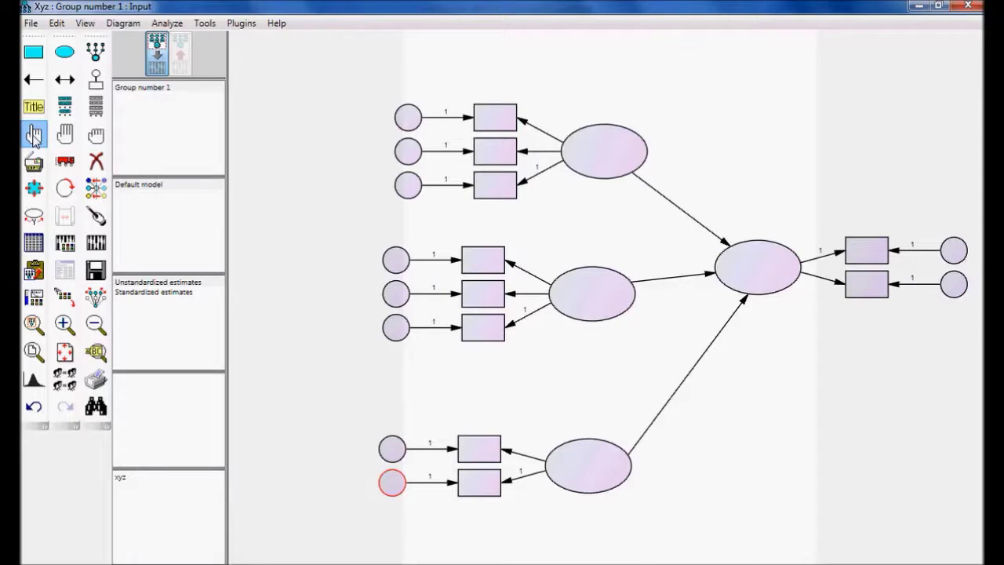
click(608, 158)
click(600, 310)
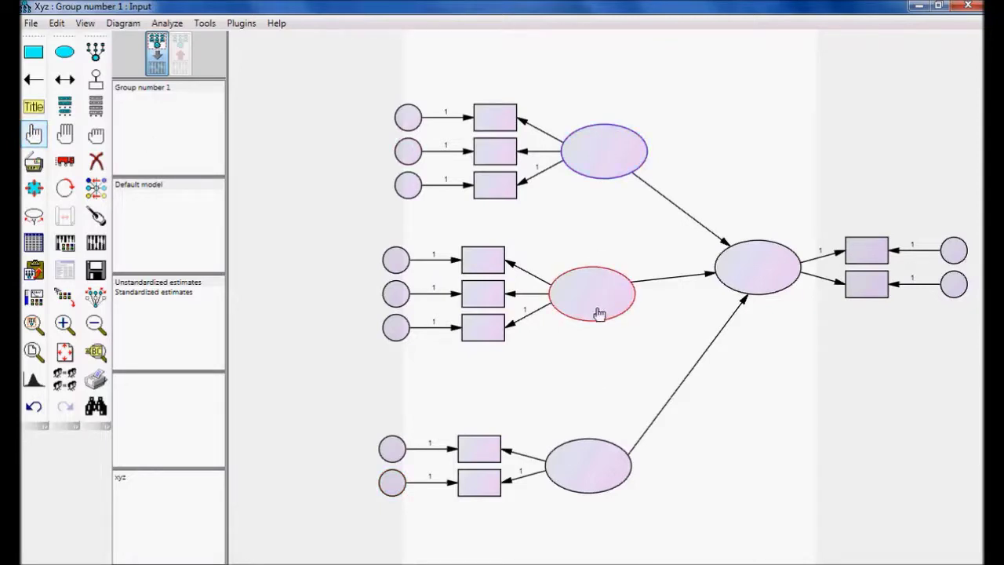
click(600, 468)
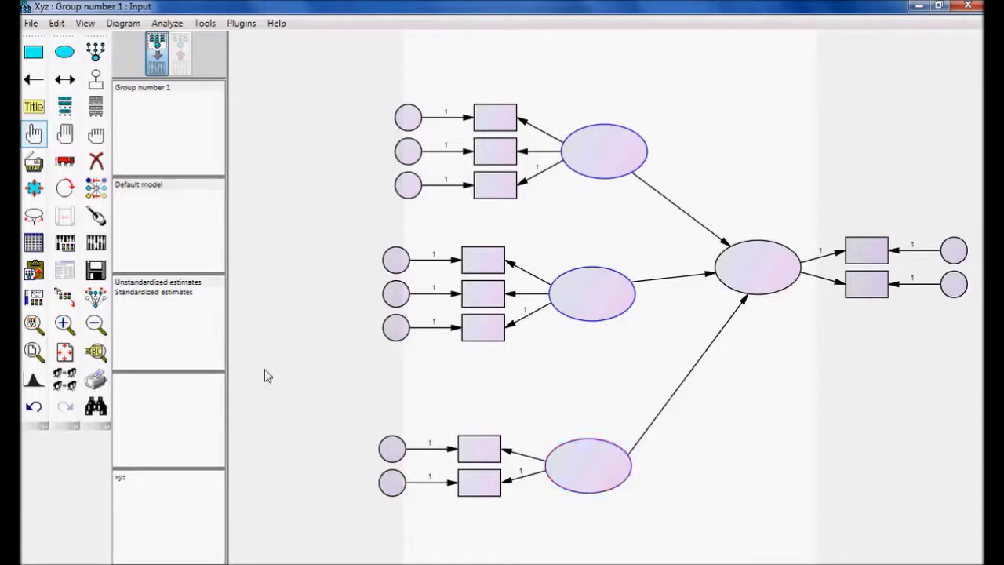
click(244, 25)
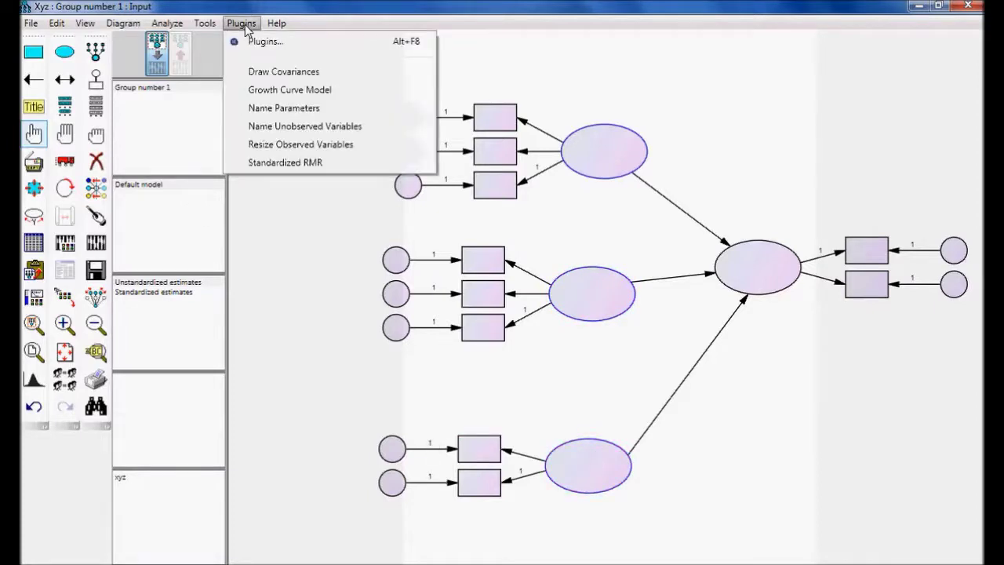
click(262, 74)
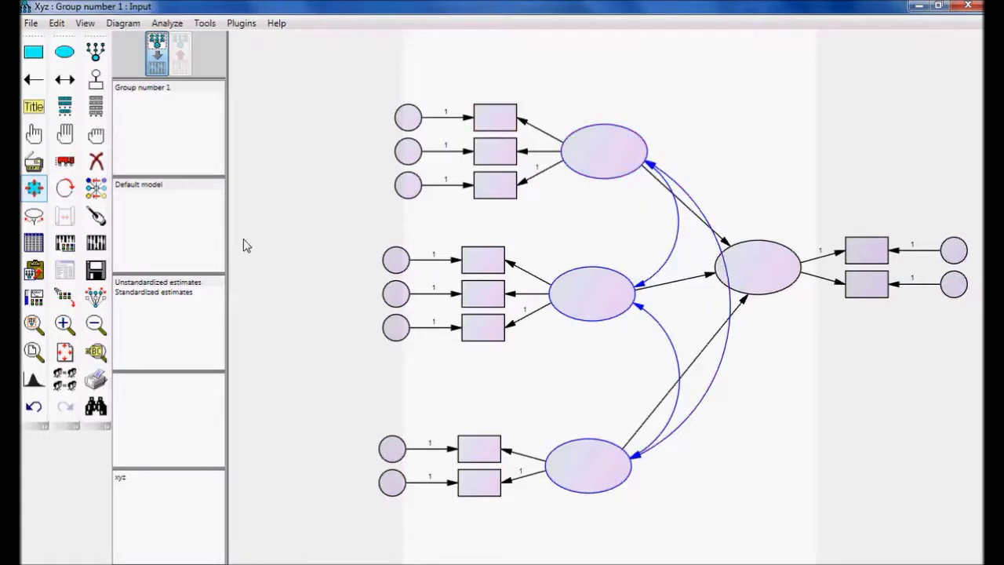
Move the covariance arcs so their ends attach neatly to the bottom ellipse.
click(63, 170)
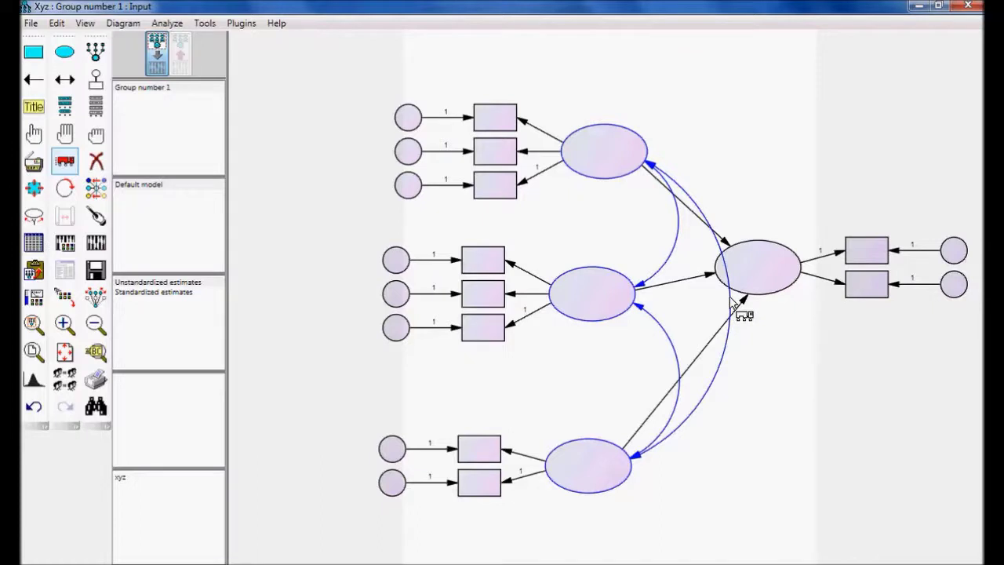
drag(736, 305, 618, 180)
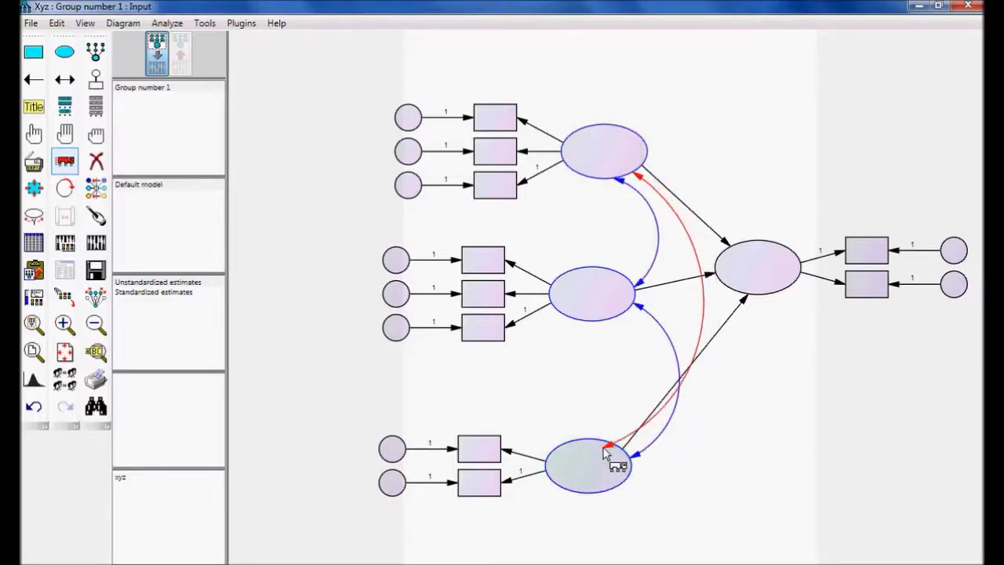
click(628, 473)
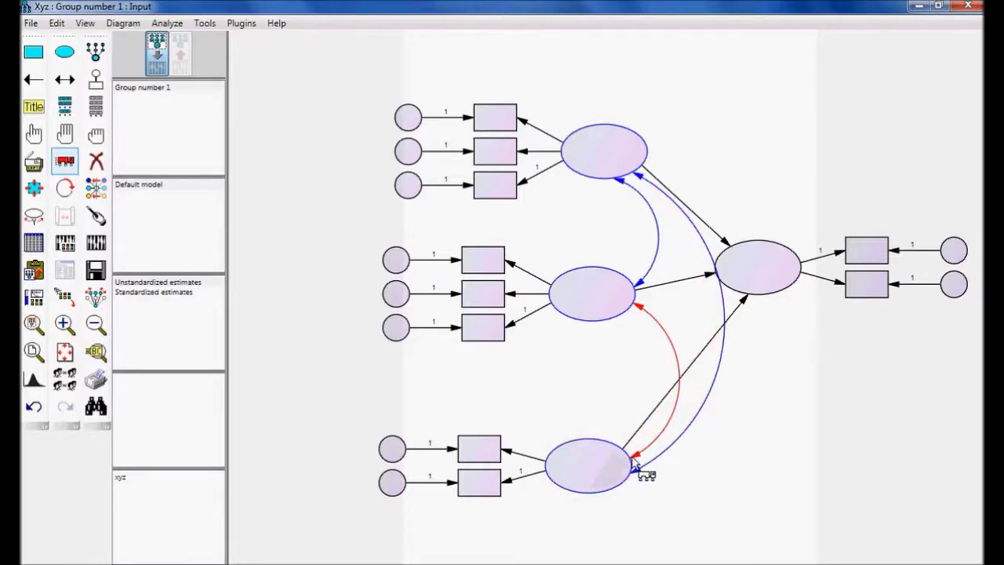
click(608, 455)
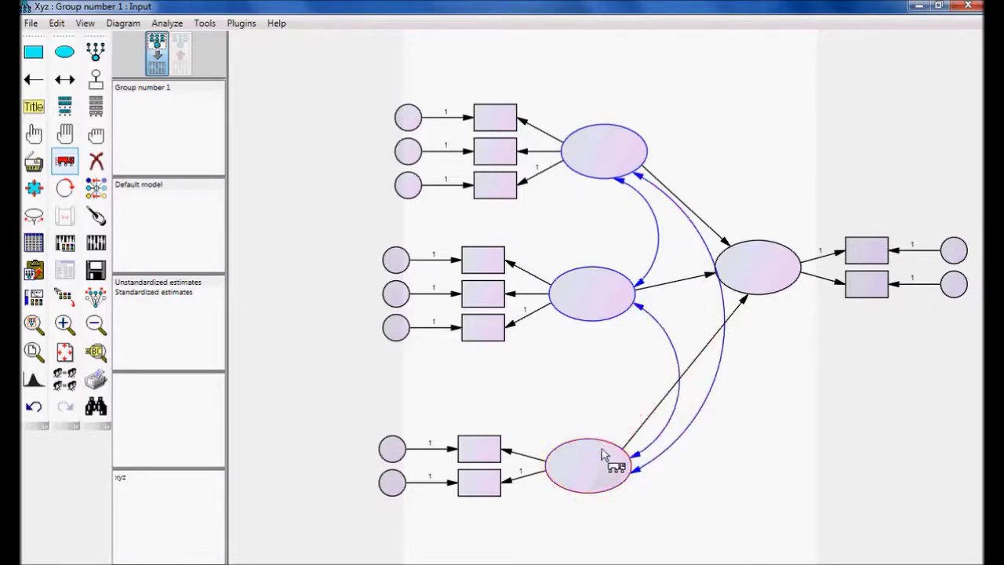
click(600, 446)
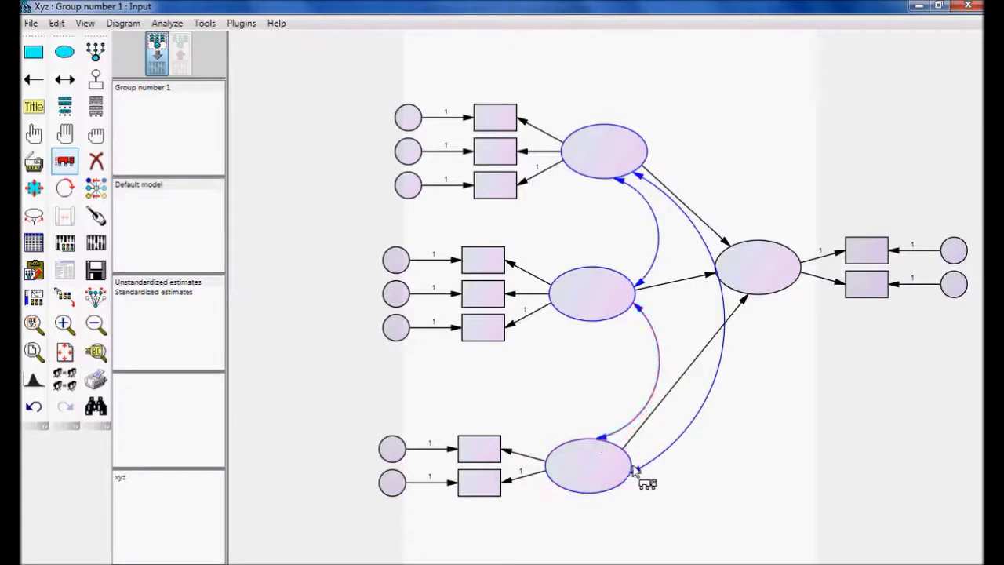
click(635, 466)
click(635, 466)
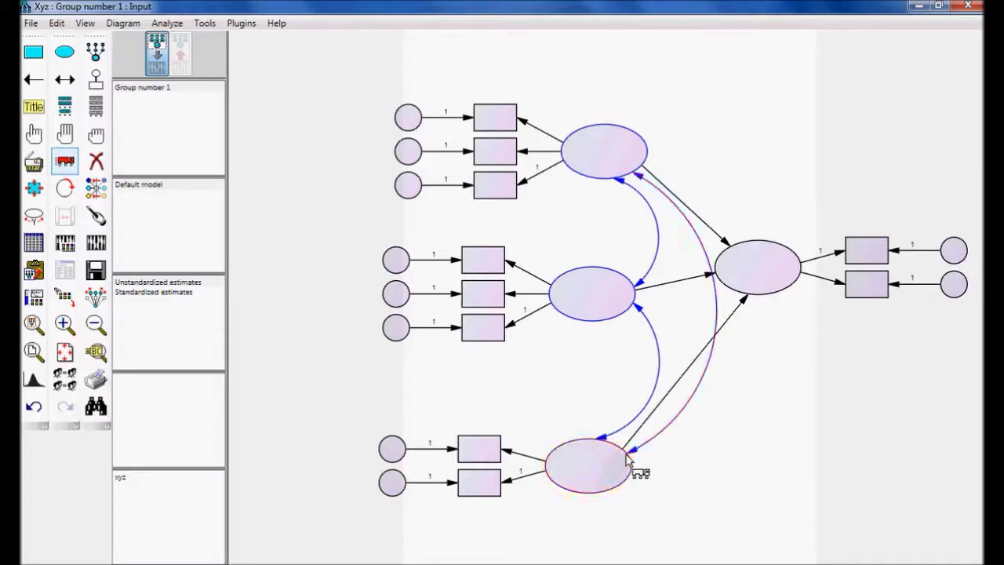
Reshape the outer covariance arc and shrink the right-hand ellipse, then select and deselect all.
click(41, 193)
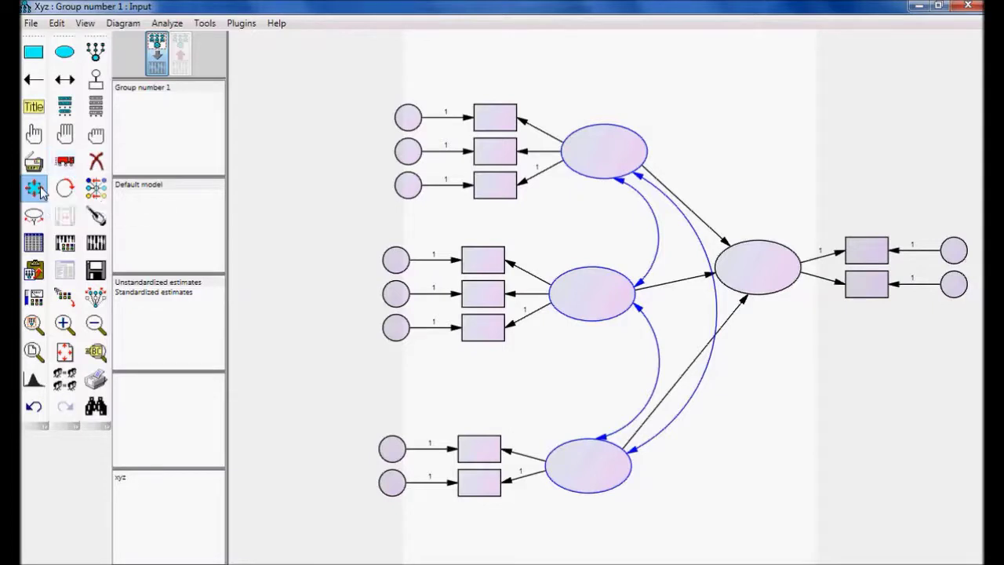
drag(729, 310, 702, 277)
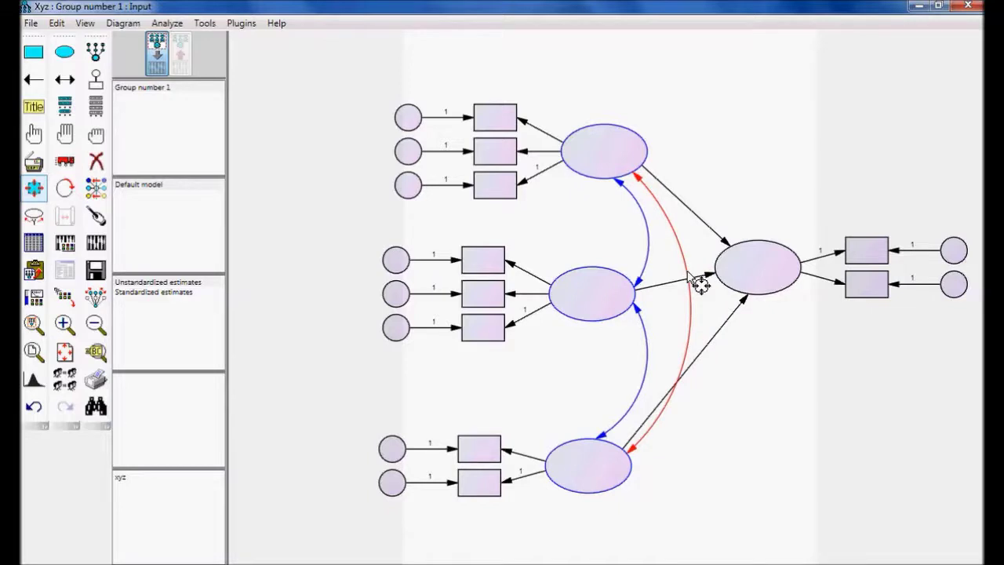
drag(769, 280, 795, 294)
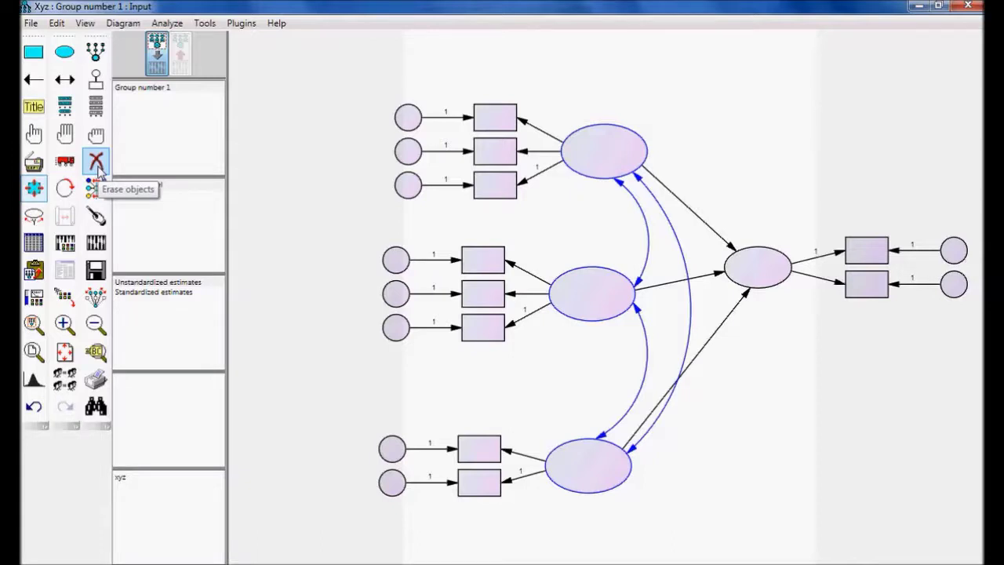
click(98, 172)
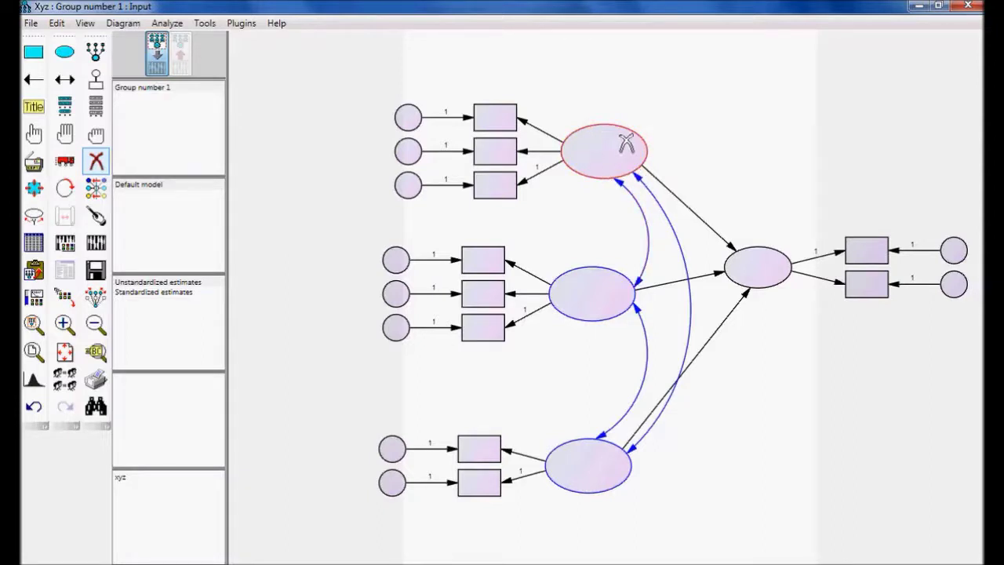
click(73, 139)
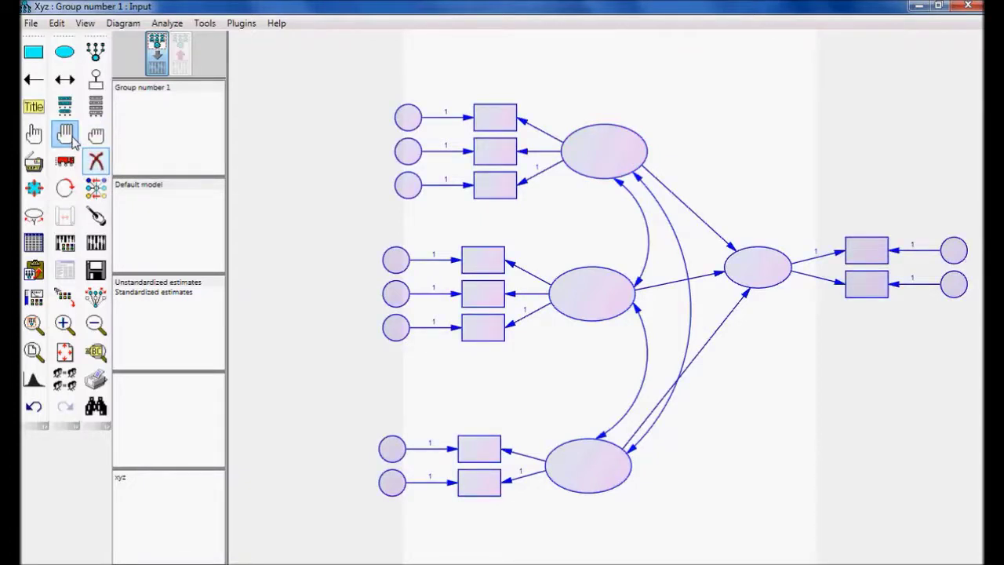
click(103, 139)
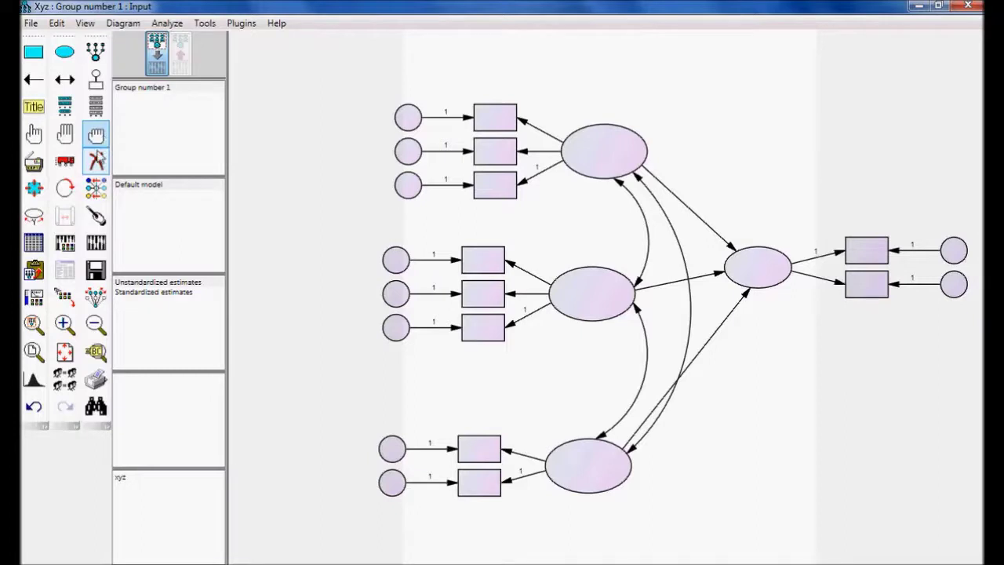
click(97, 160)
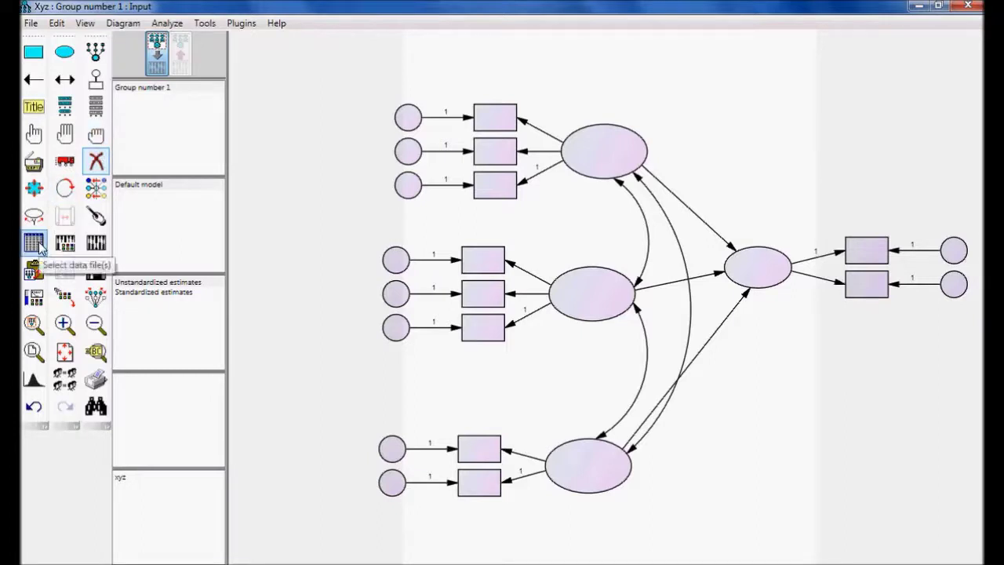
Attach Example2.sav from the 'introduct to AMOS' folder as the model's data file.
click(34, 243)
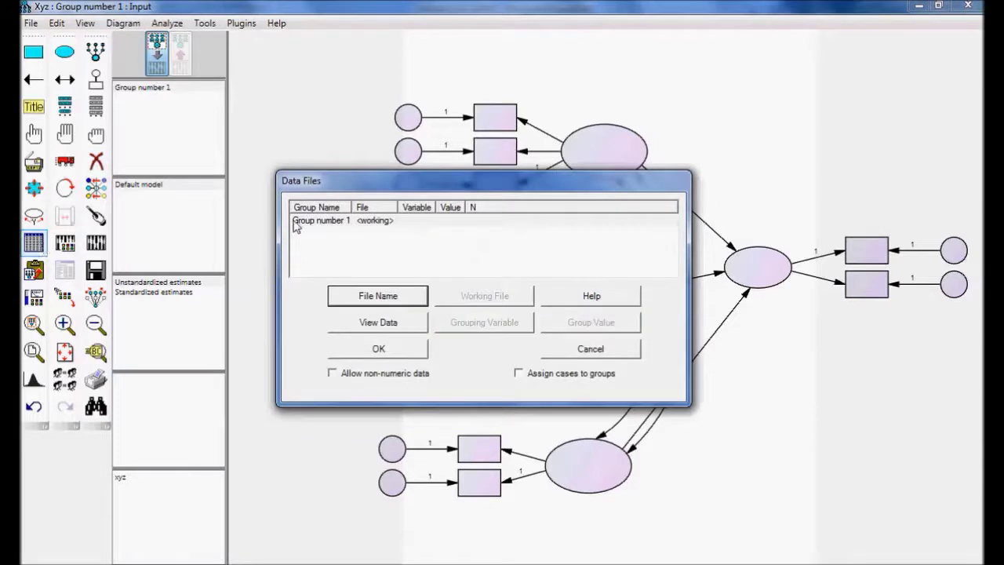
click(369, 299)
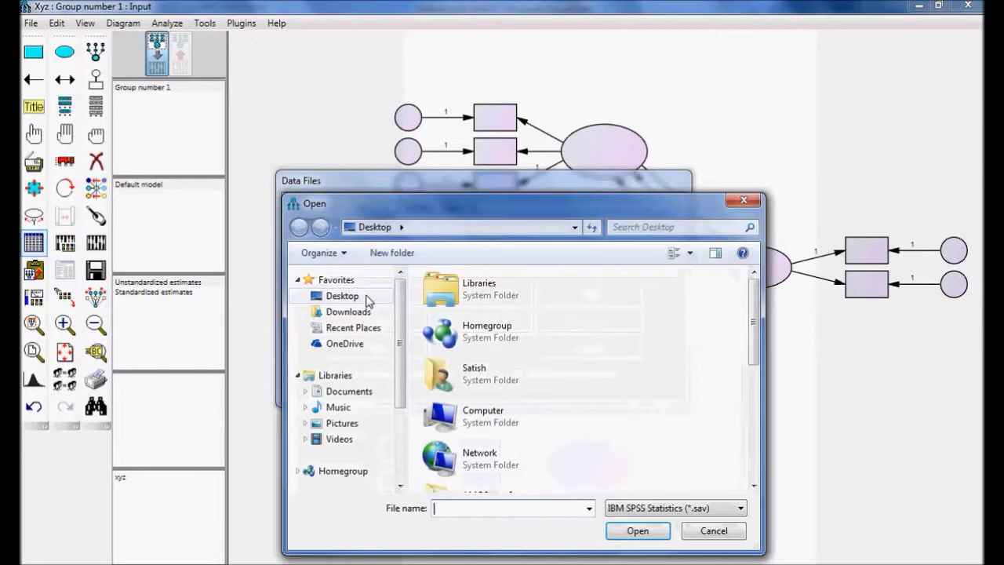
click(349, 298)
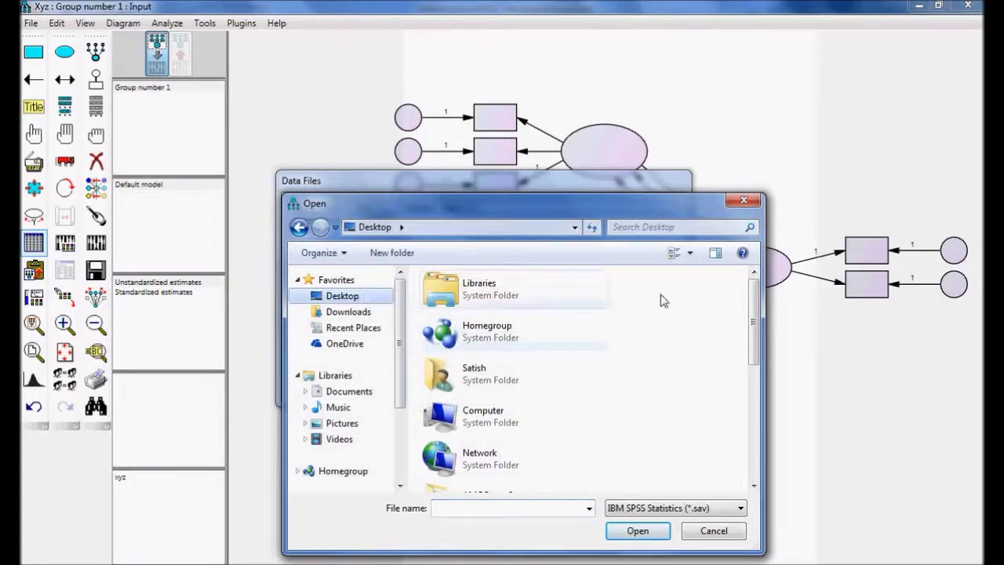
drag(746, 313, 749, 463)
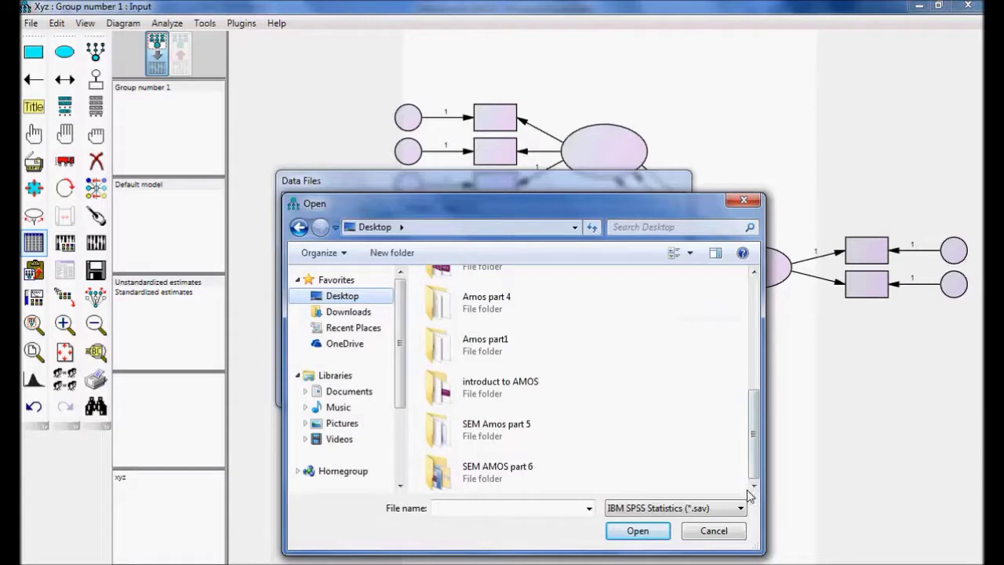
mouse_move(759, 470)
mouse_down()
mouse_move(762, 360)
mouse_move(762, 451)
mouse_up()
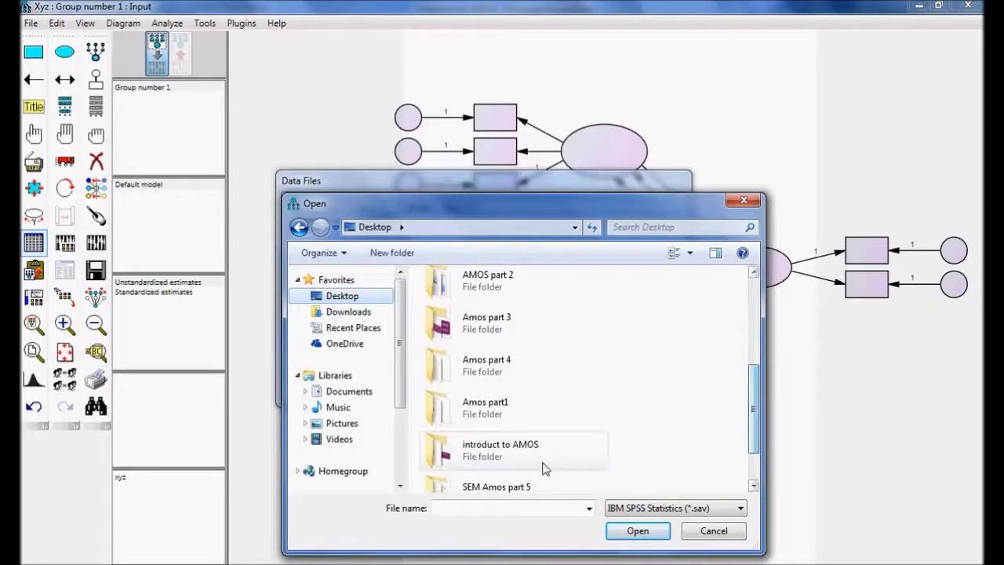
double_click(542, 464)
click(464, 303)
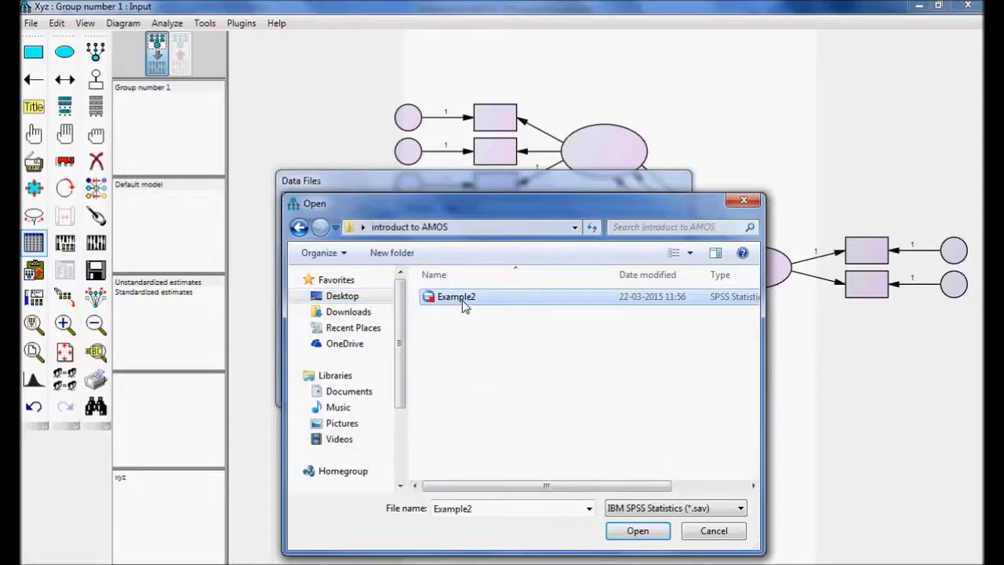
click(634, 532)
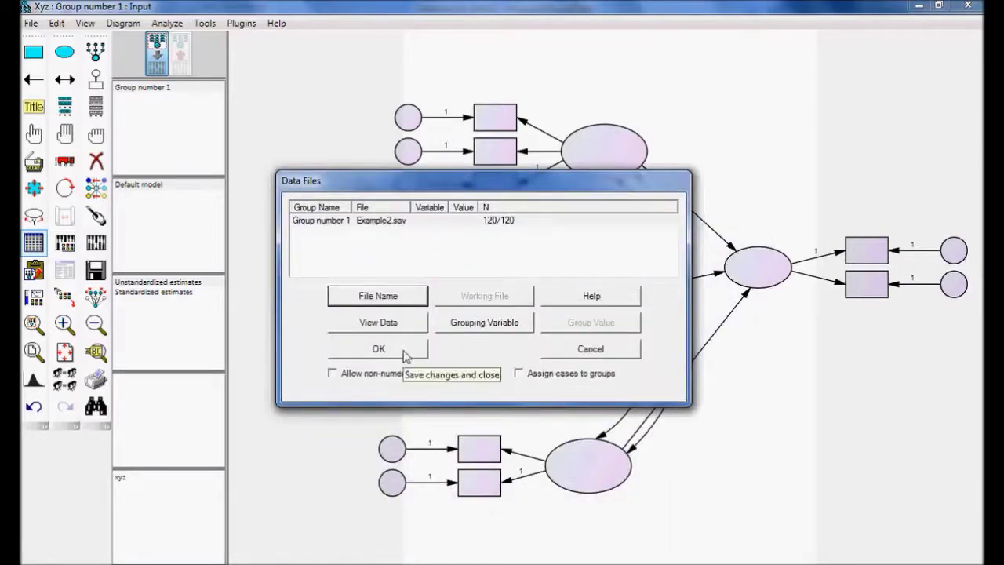
click(403, 323)
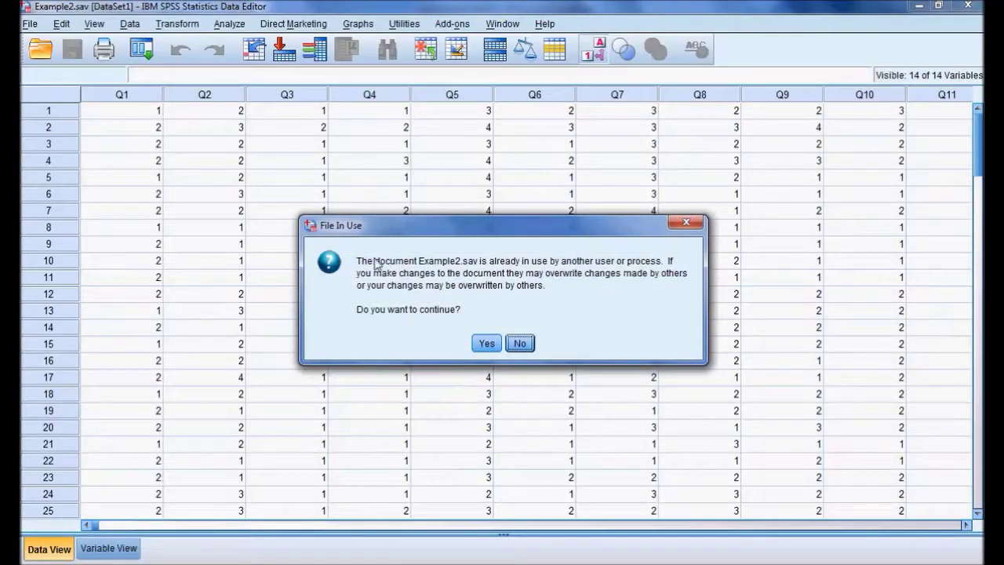
click(520, 345)
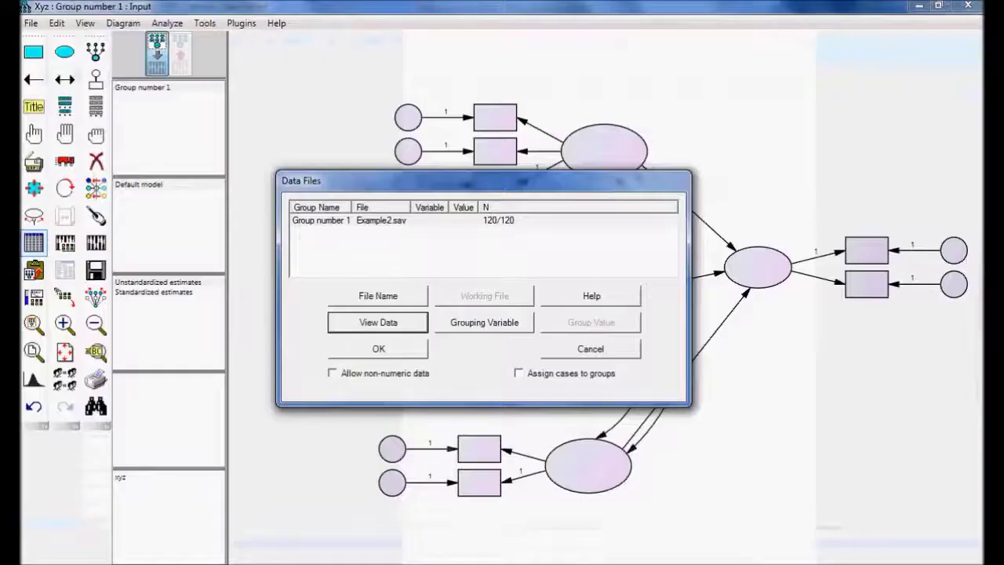
click(394, 348)
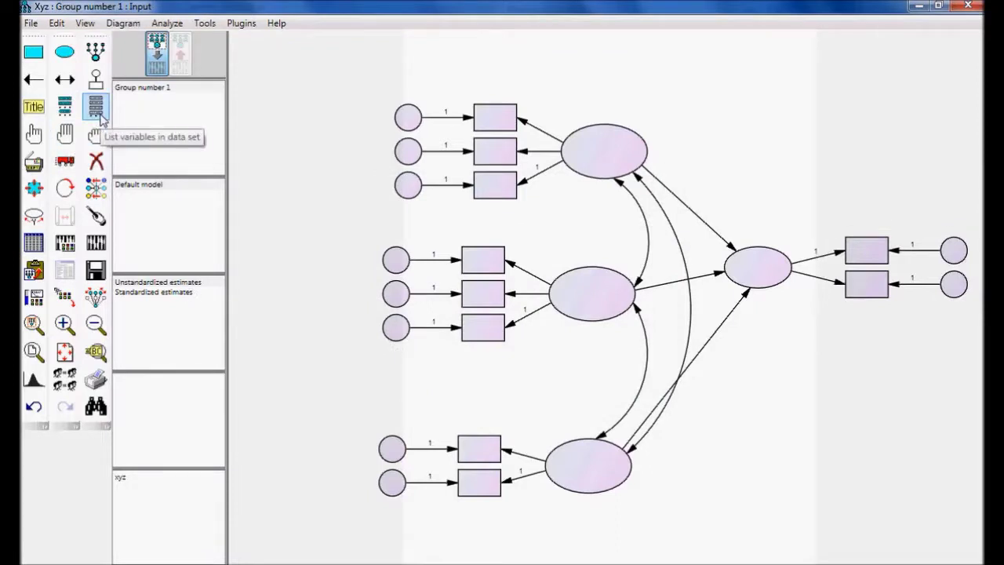
List the dataset variables and assign Q1–Q6 to the top and middle groups' rectangles.
click(98, 112)
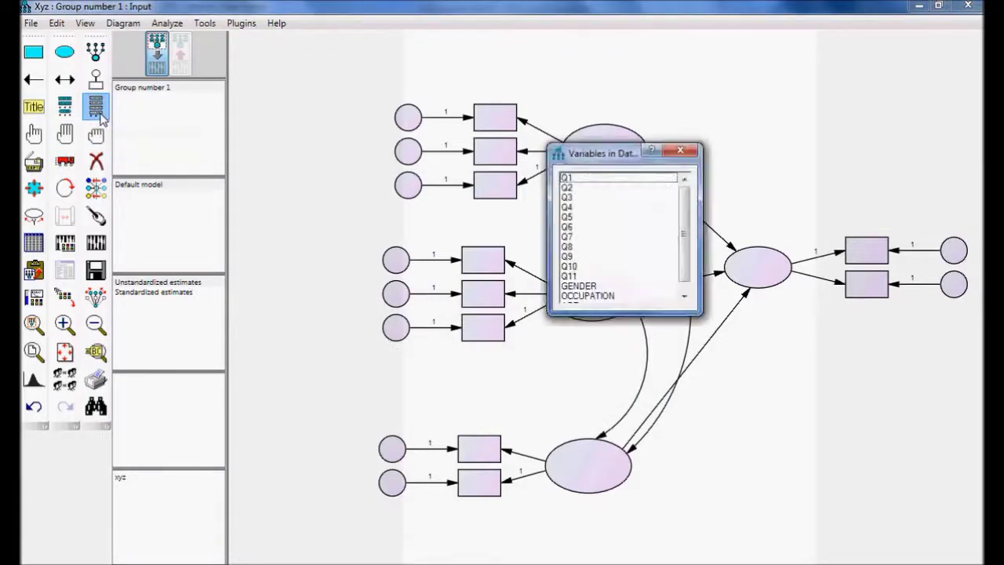
drag(590, 155, 788, 105)
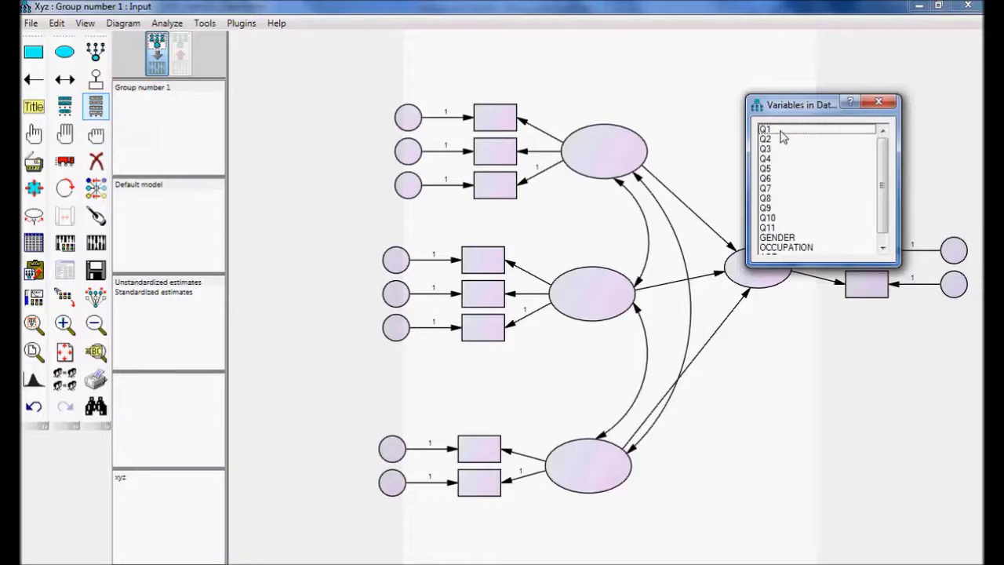
drag(765, 129, 501, 124)
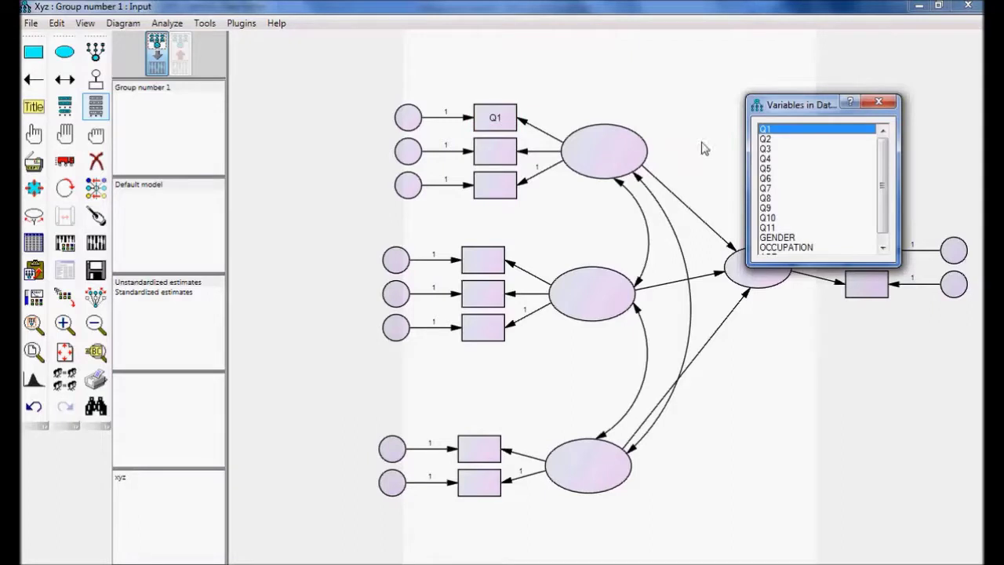
drag(765, 146, 507, 155)
drag(765, 150, 499, 185)
drag(769, 161, 484, 262)
drag(766, 168, 486, 294)
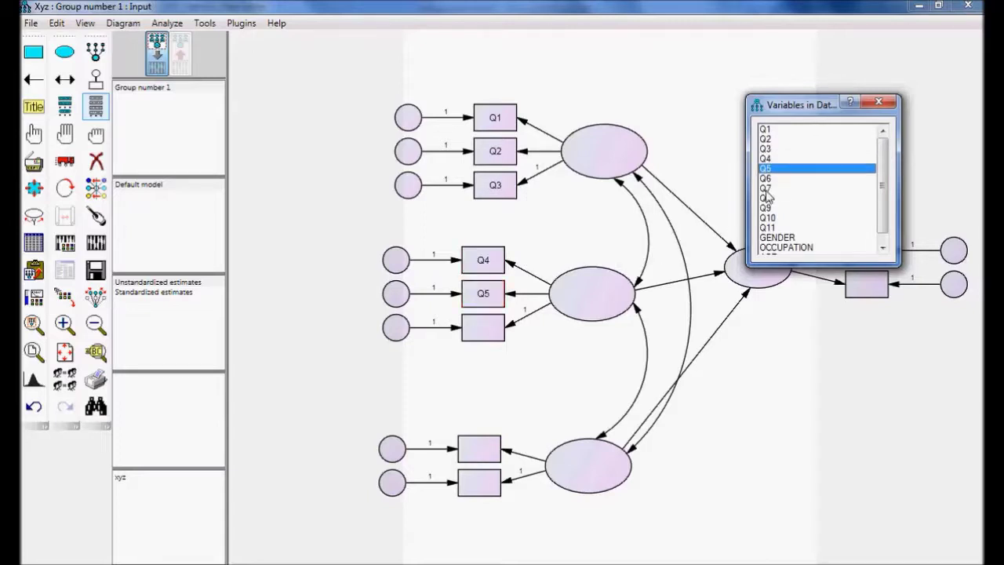
drag(771, 178, 491, 333)
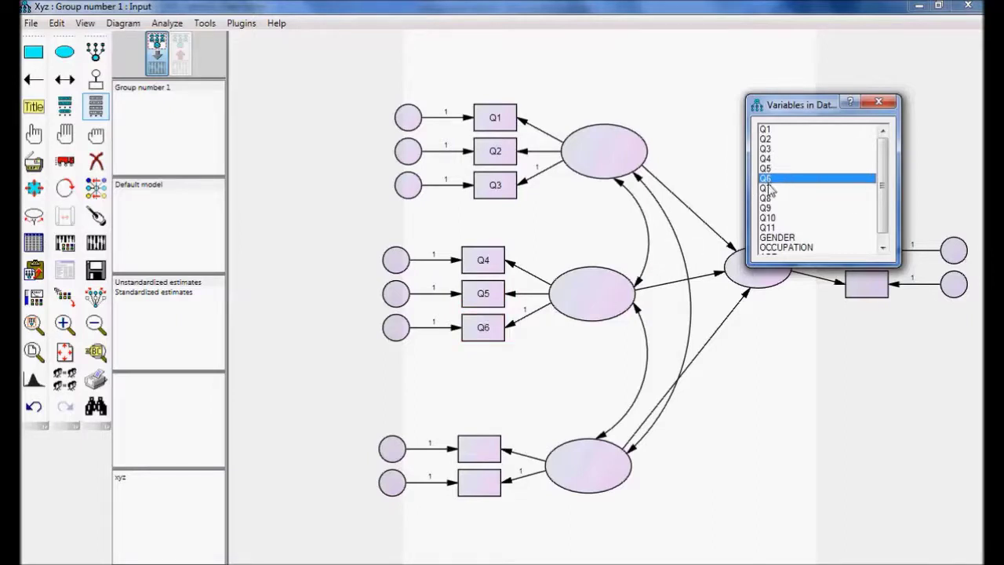
Assign Q7–Q8 to the lower rectangles and Q9–Q10 to the right-hand ones.
drag(768, 189, 659, 353)
drag(497, 463, 488, 458)
drag(768, 198, 484, 485)
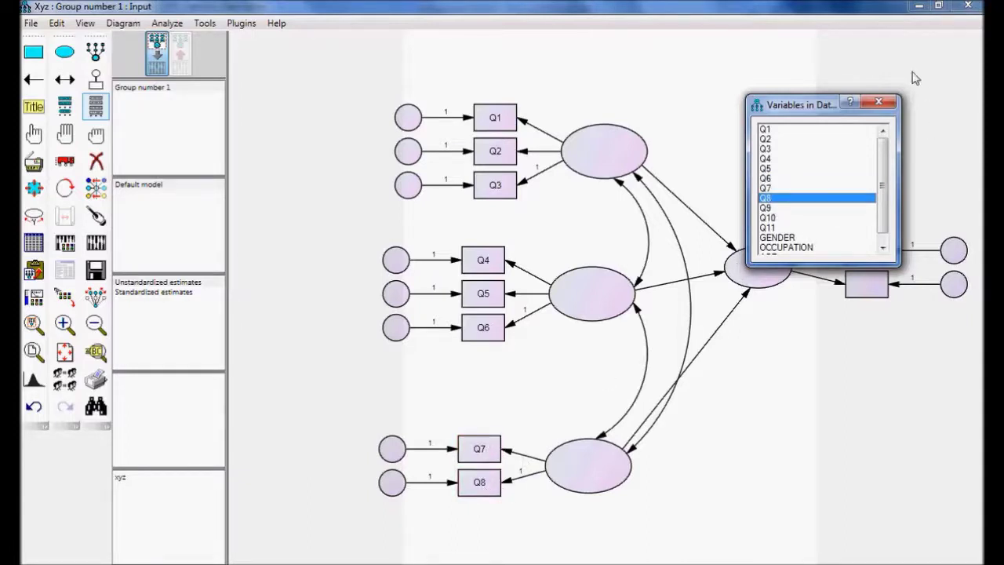
drag(814, 107, 631, 77)
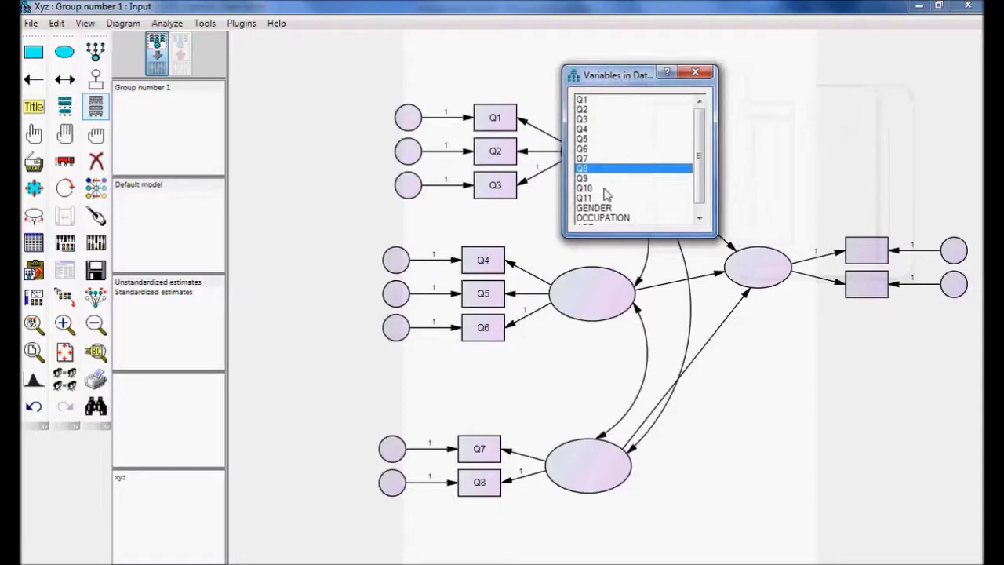
drag(584, 178, 867, 259)
drag(587, 191, 861, 296)
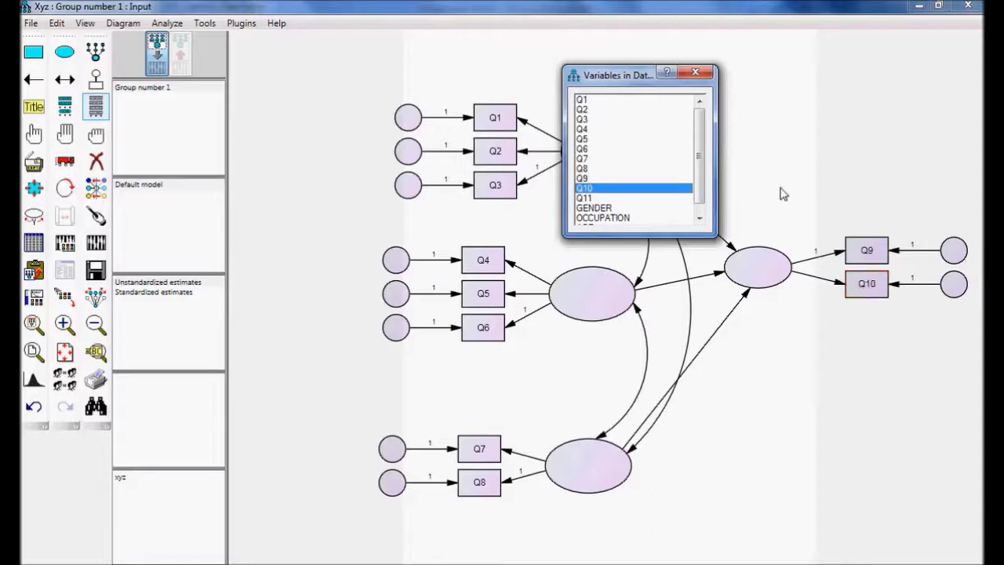
click(695, 73)
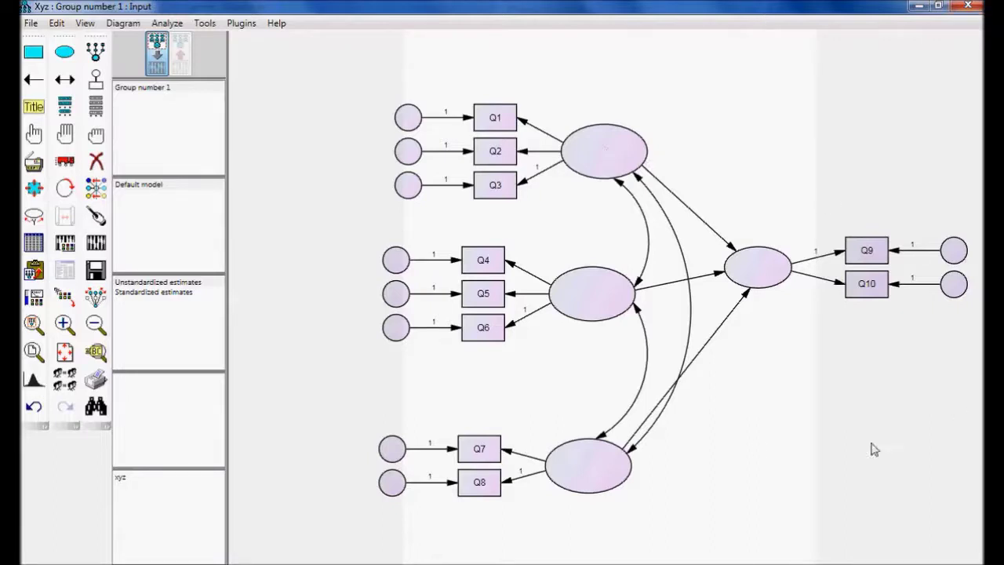
Run the Name Unobserved Variables plugin to label factors F1–F4 and errors e1–e10.
click(245, 27)
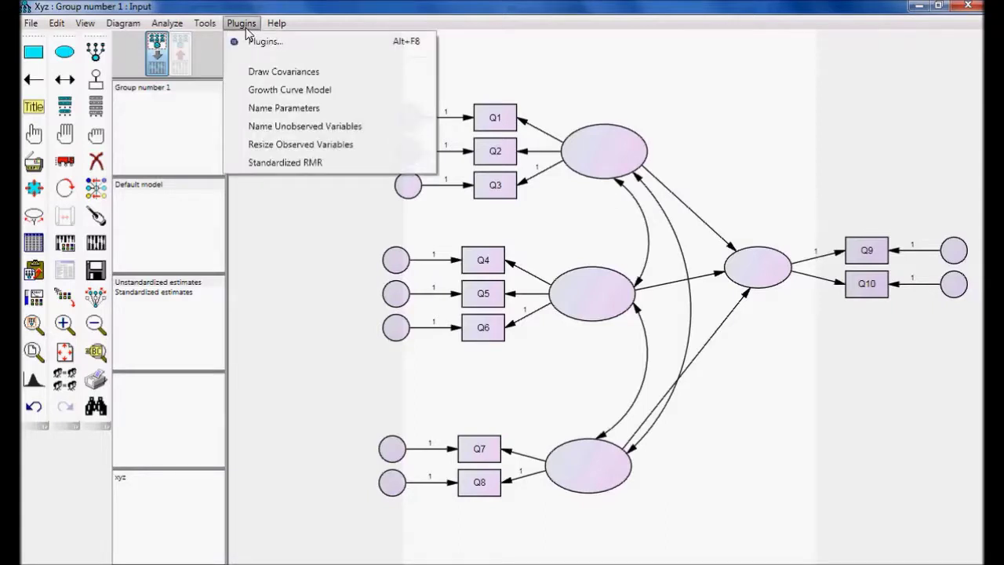
click(263, 130)
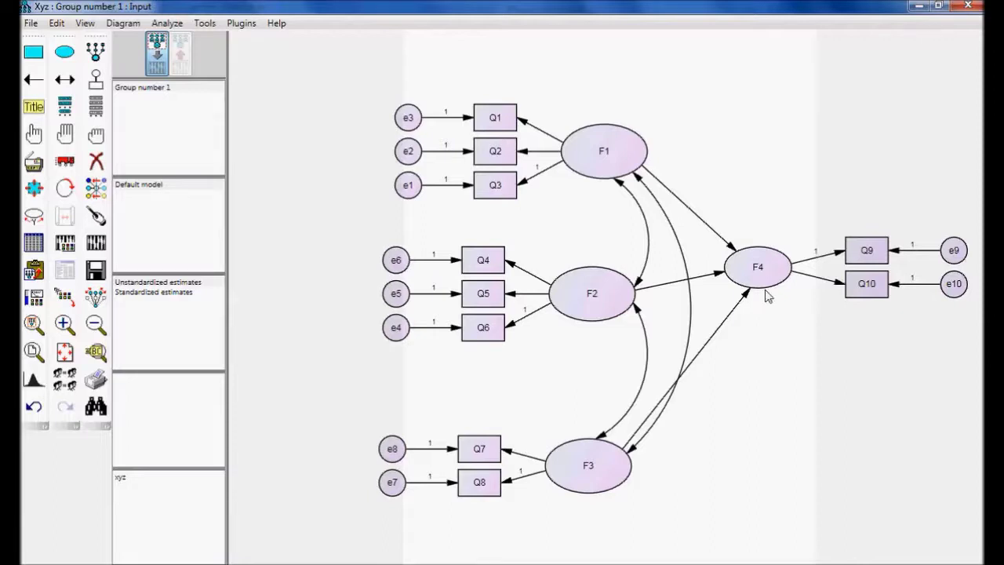
Give the F1 ellipse the variable label 'satisfaction'.
double_click(606, 155)
drag(441, 171, 363, 143)
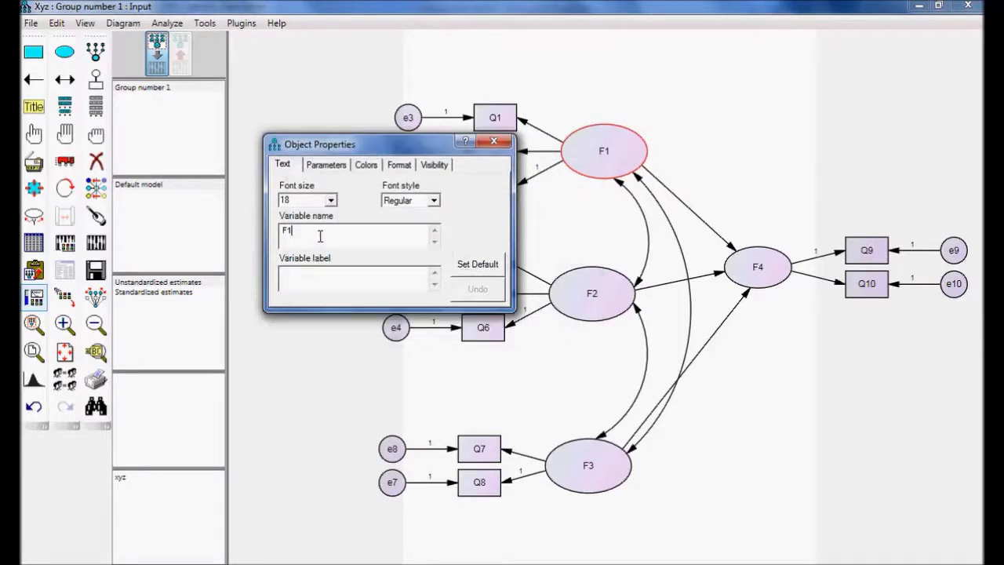
click(329, 280)
text(satisfaction)
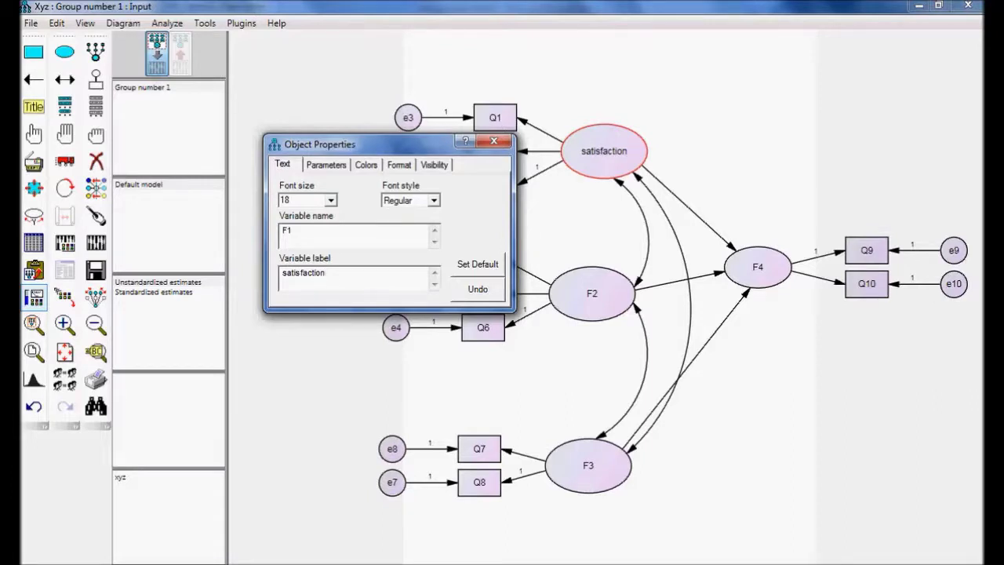
click(493, 141)
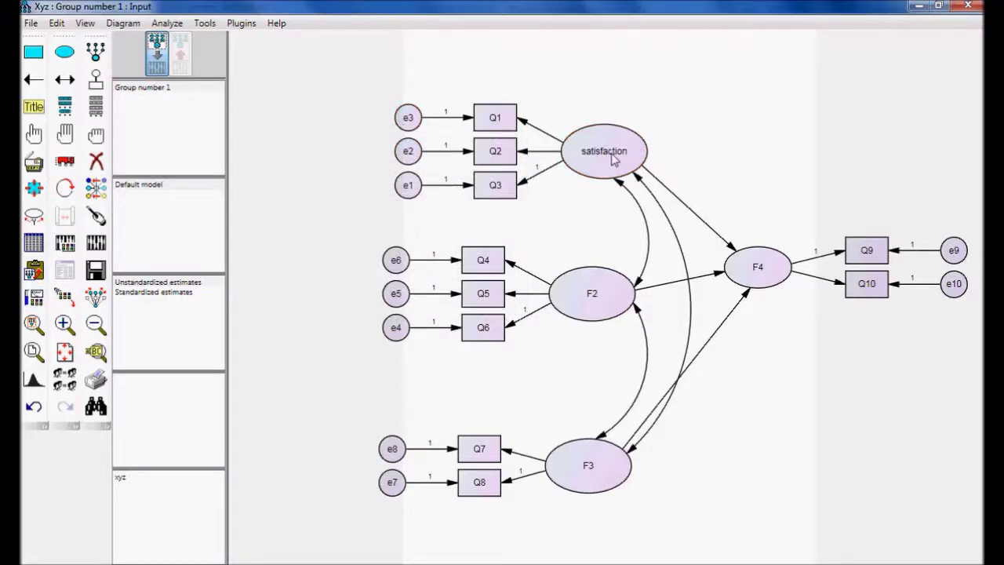
Delete F1's 'satisfaction' label, then bring up the PowerPoint slide and SPSS data file.
double_click(616, 158)
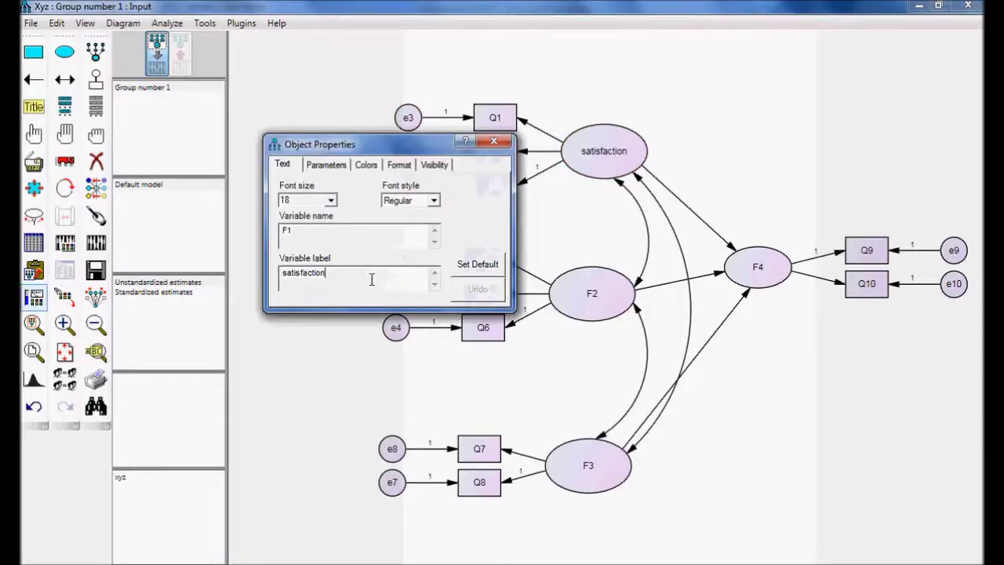
key(BackSpace)
key(BackSpace)
key(BackSpace)
key(BackSpace)
key(BackSpace)
key(BackSpace)
key(BackSpace)
key(BackSpace)
key(BackSpace)
key(BackSpace)
key(BackSpace)
key(BackSpace)
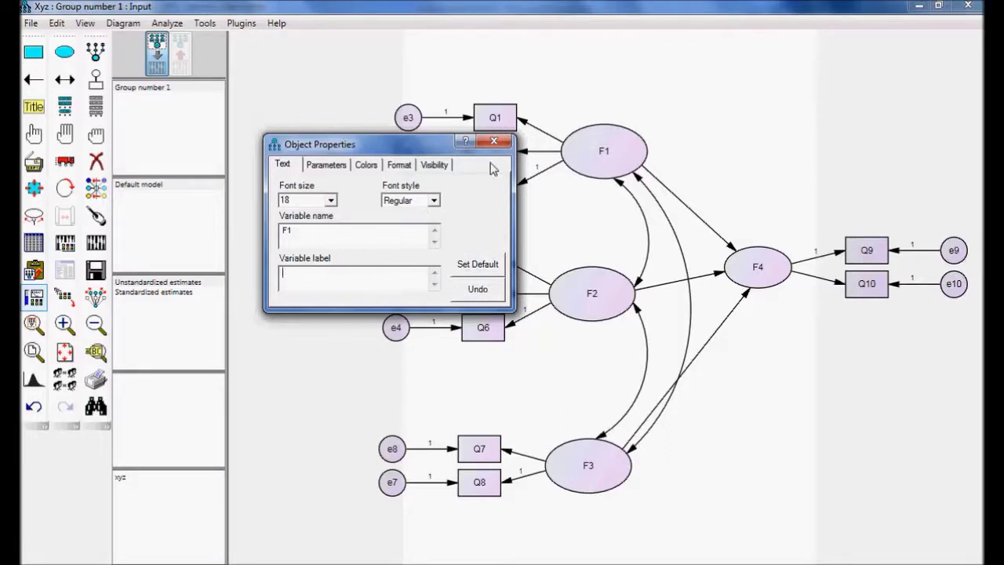
click(494, 141)
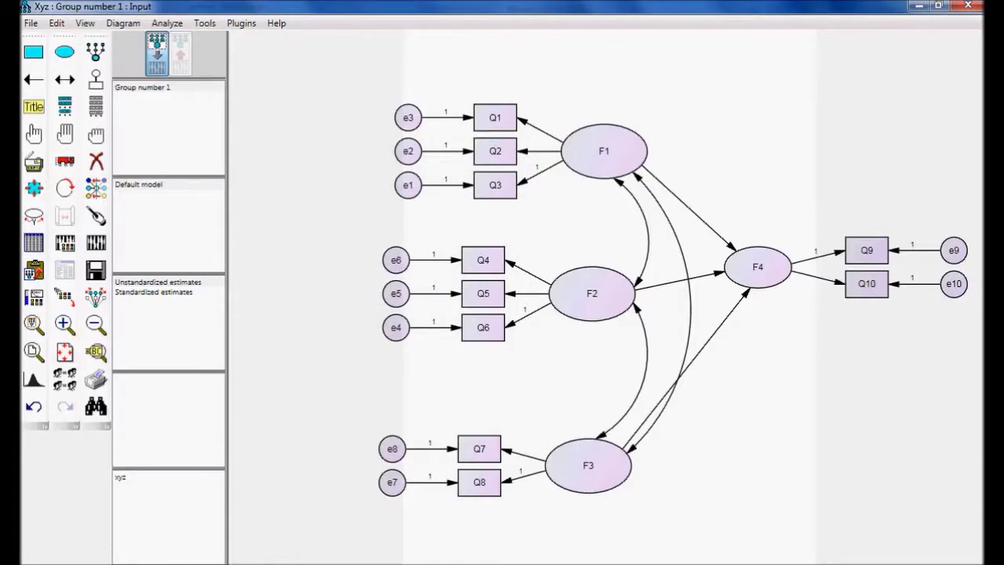
click(353, 514)
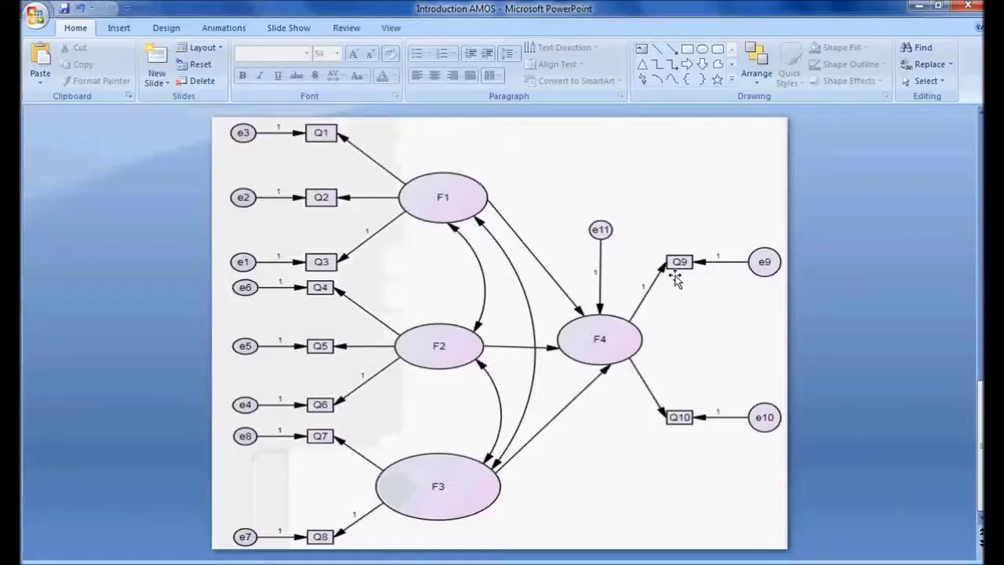
key(alt+Tab)
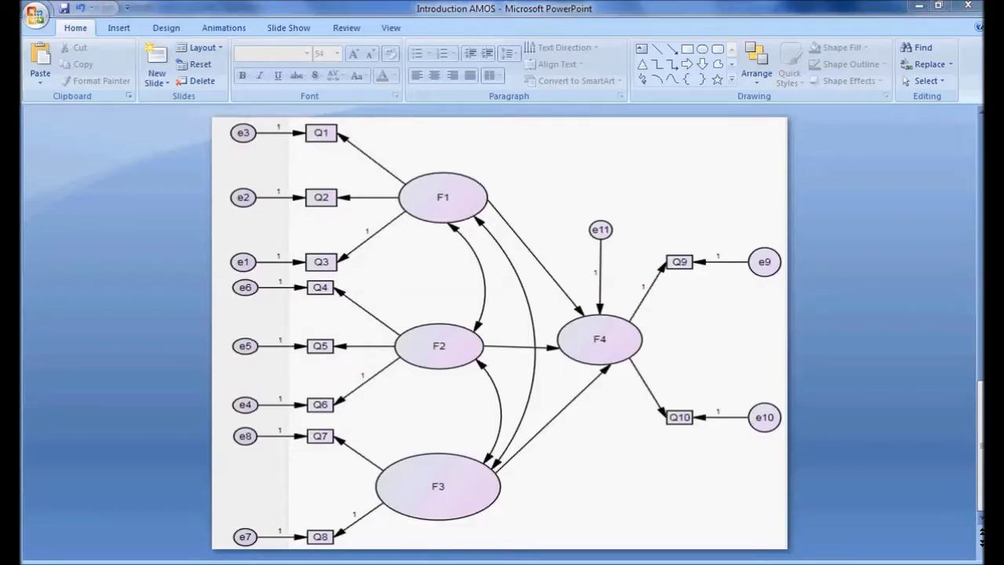
Glance at the reference diagram slide and the SPSS data file (Q1–Q11), then return to Amos.
key(alt+Tab)
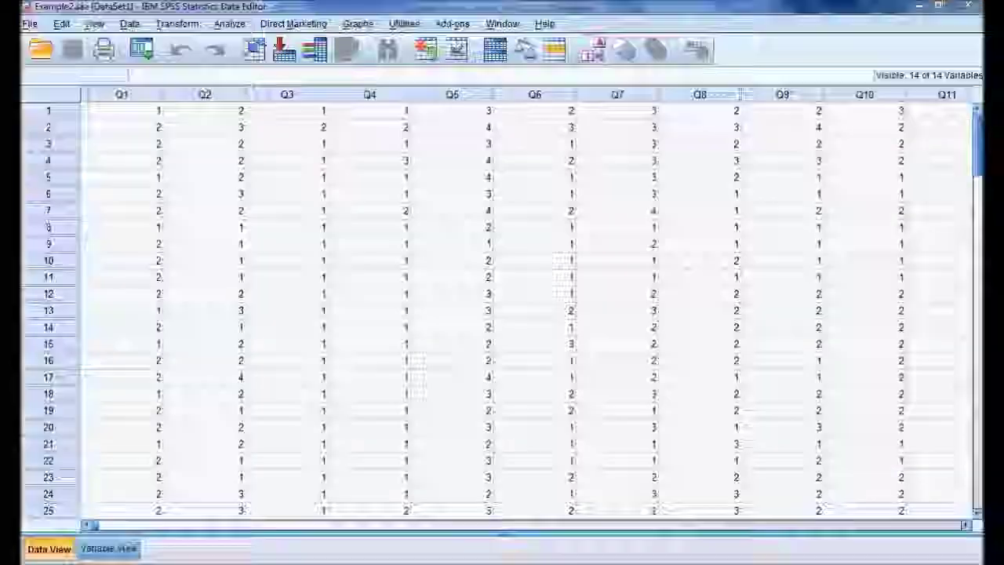
key(alt+Tab)
key(alt+Tab)
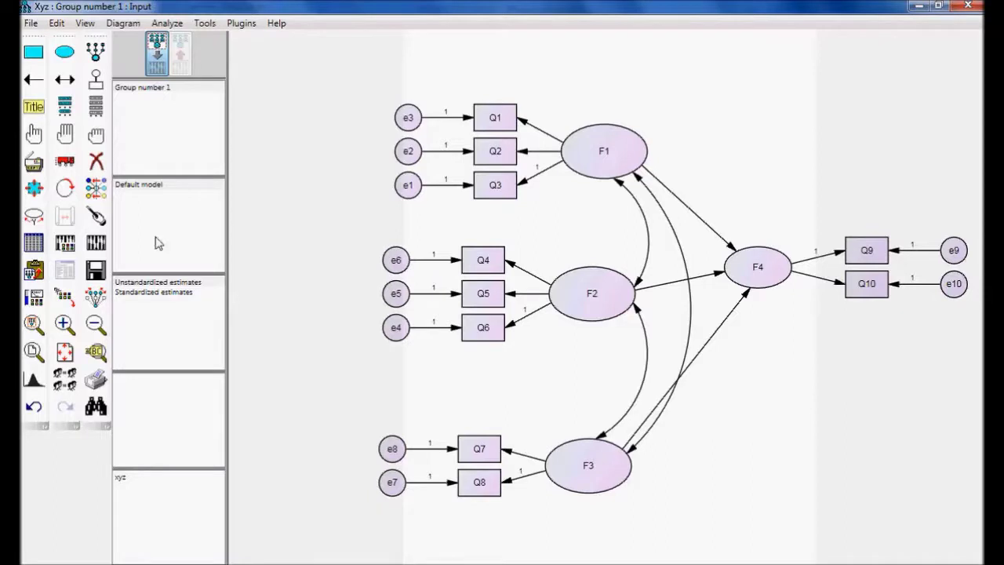
Attach an unnamed error term above F4, with its path fixed at 1.
click(96, 81)
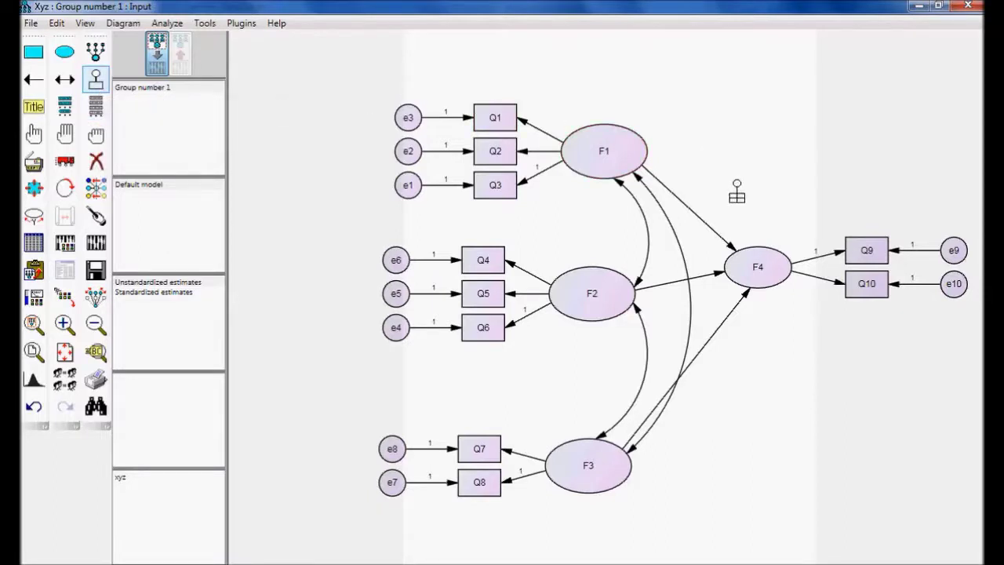
click(761, 259)
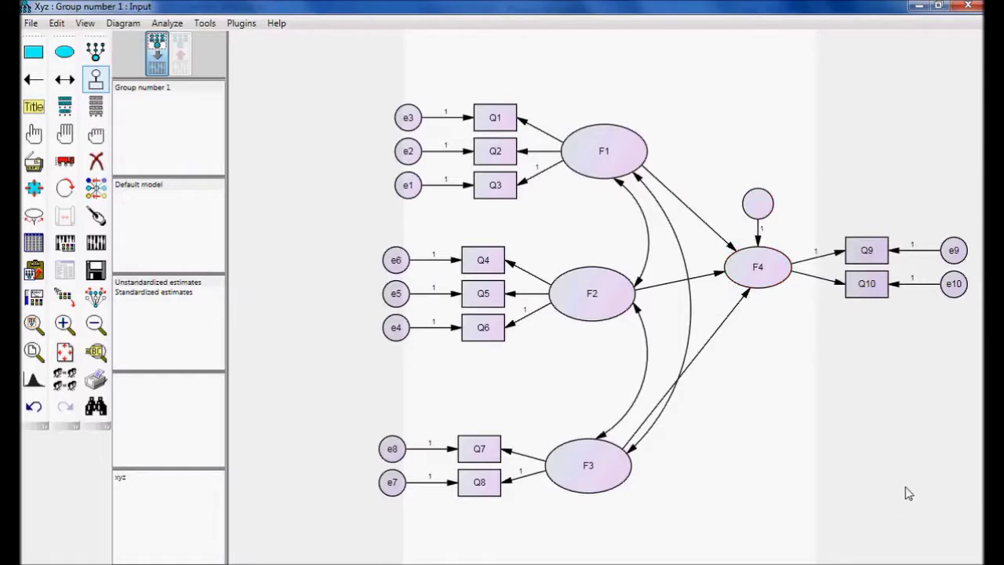
click(95, 80)
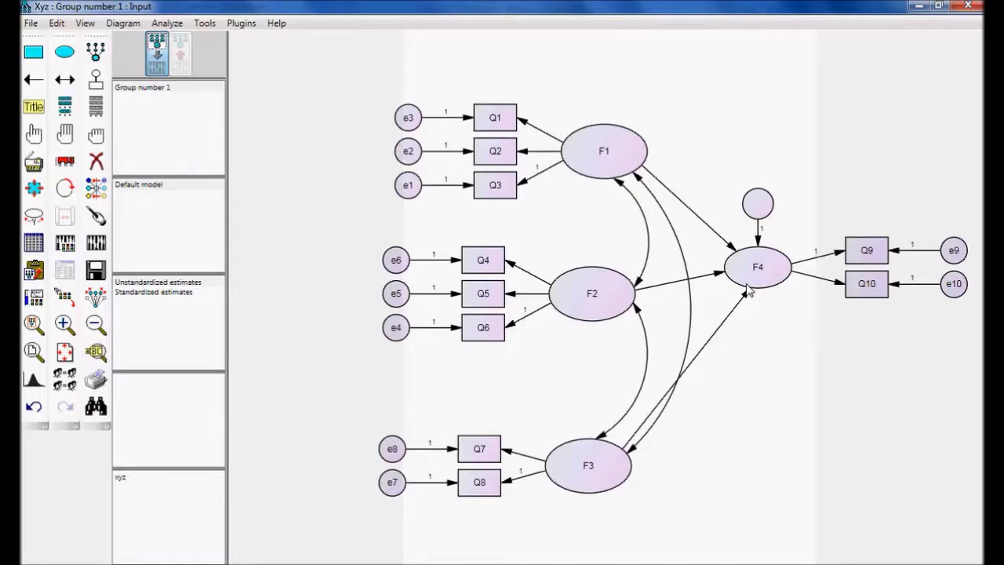
Use Plugins > Name Unobserved Variables to name the F4 error term e11.
click(238, 25)
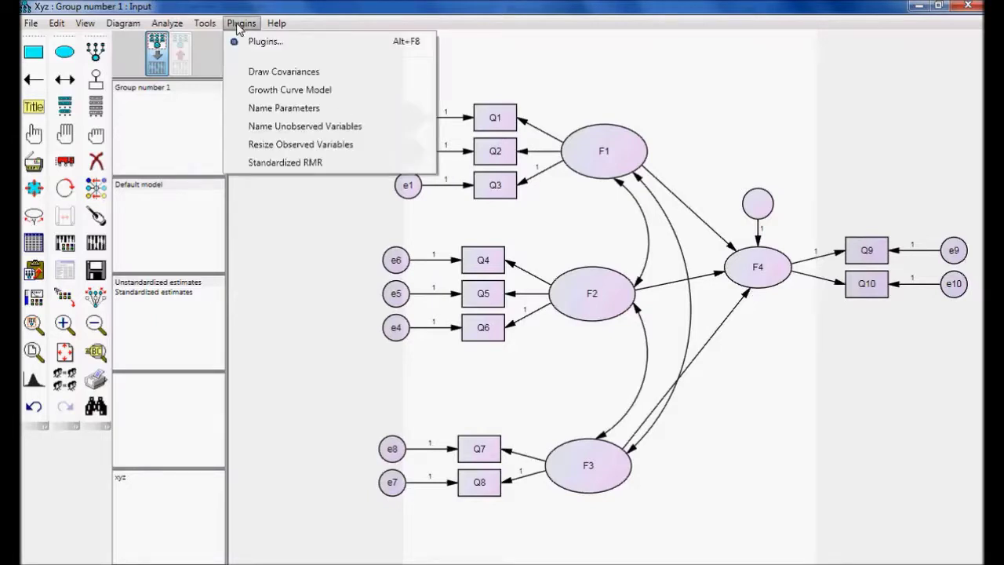
click(253, 129)
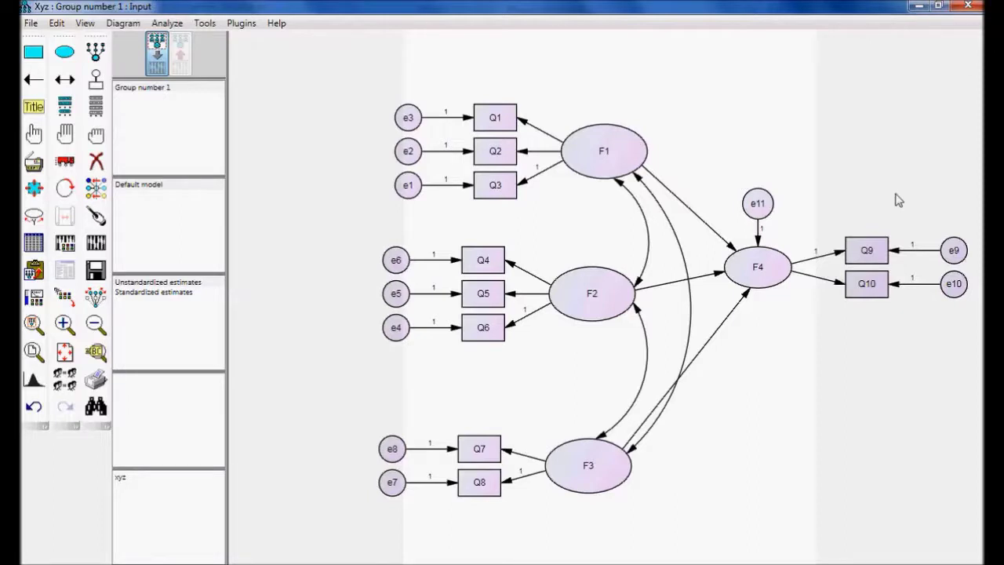
In Analysis Properties, estimate means and intercepts and request standardized estimates in the output.
click(64, 244)
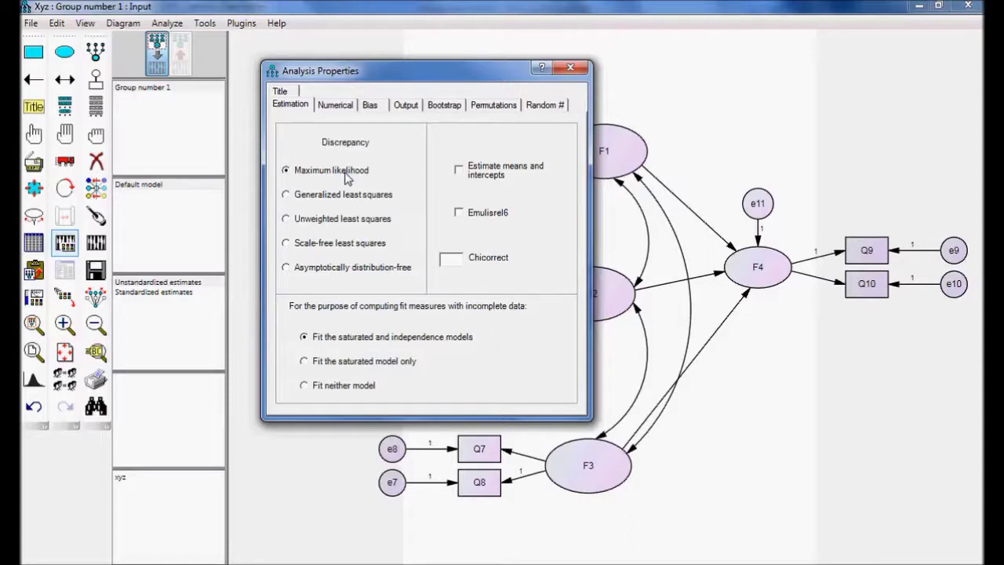
click(459, 171)
click(409, 108)
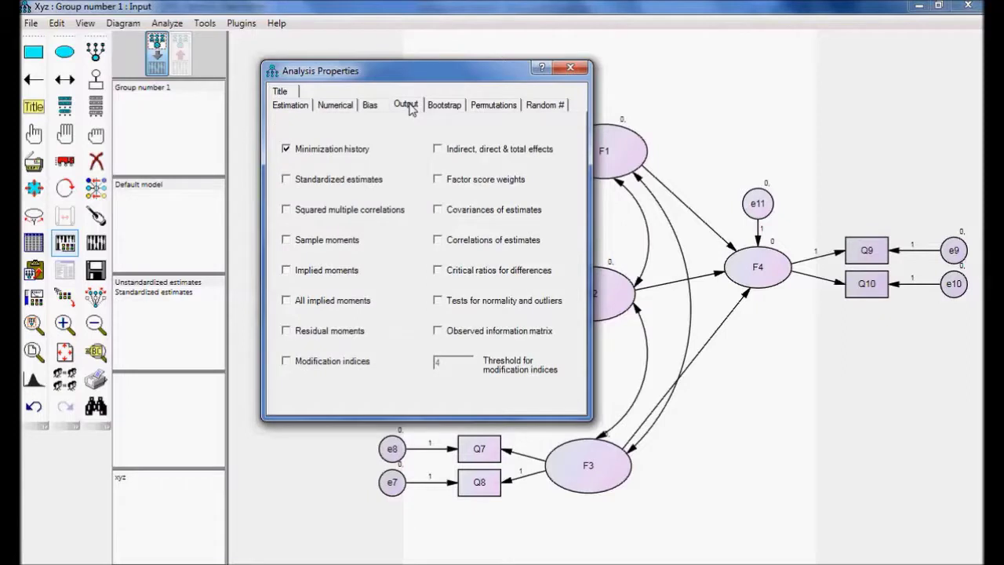
click(369, 181)
click(569, 70)
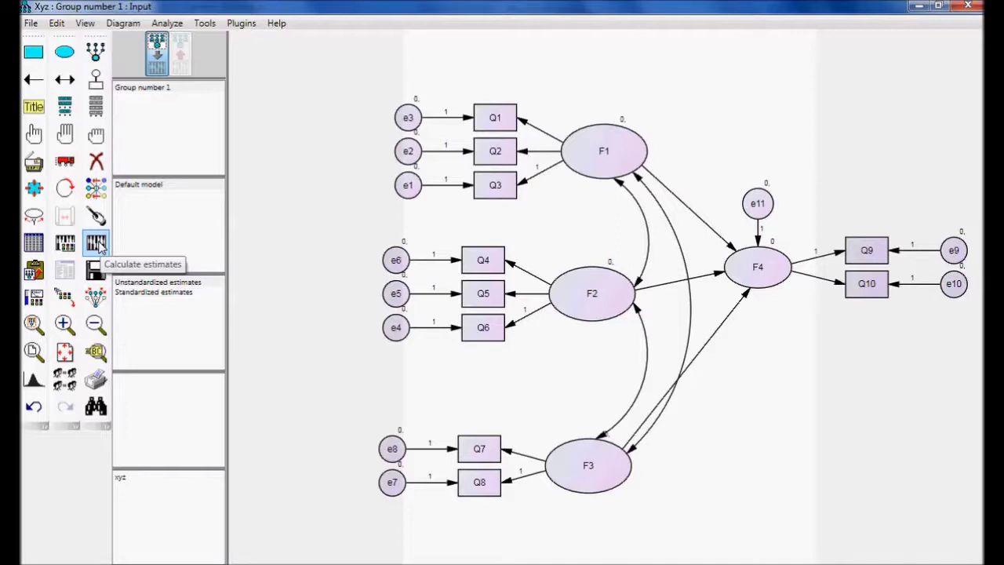
Calculate estimates, reaching a minimum at iteration 9 with chi-square = 109.7.
click(97, 244)
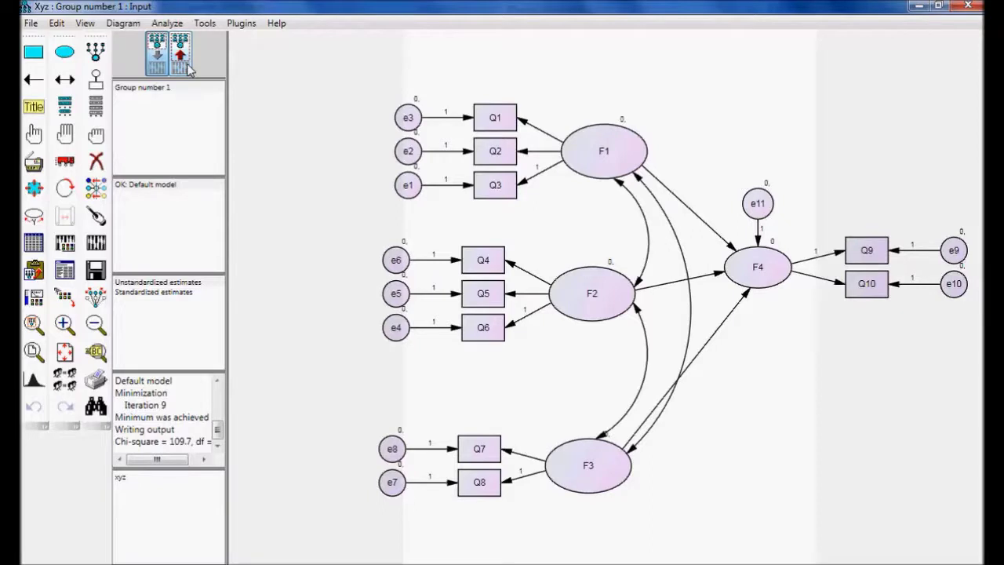
Display standardized estimates on the output diagram, e.g. .59 for F1→F4 and .93 for F4→Q9.
click(186, 68)
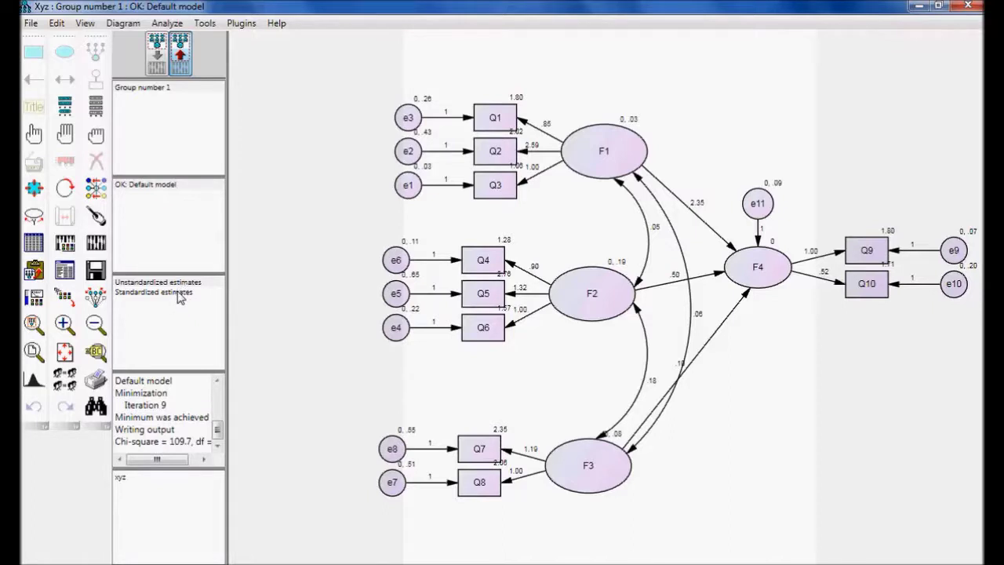
click(180, 294)
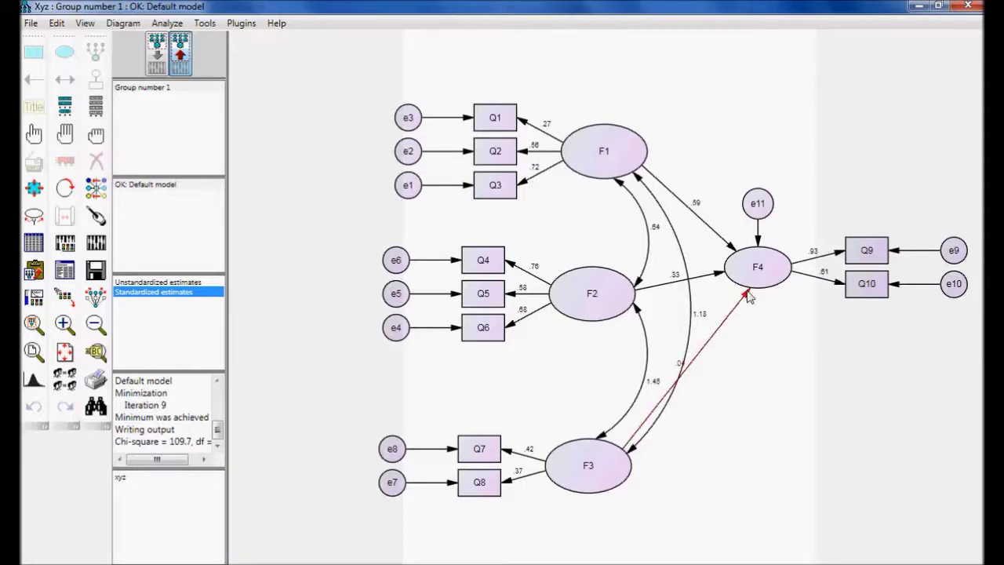
Move the .04, .68 and .61 labels clear of the F3→F4, F2→Q6 and F4→Q10 arrows.
click(41, 218)
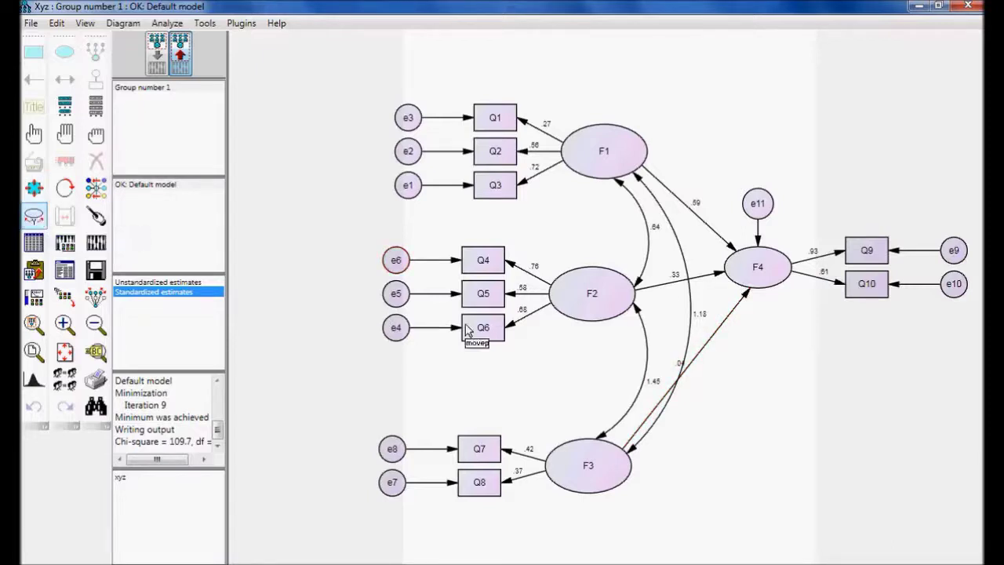
drag(691, 373, 727, 366)
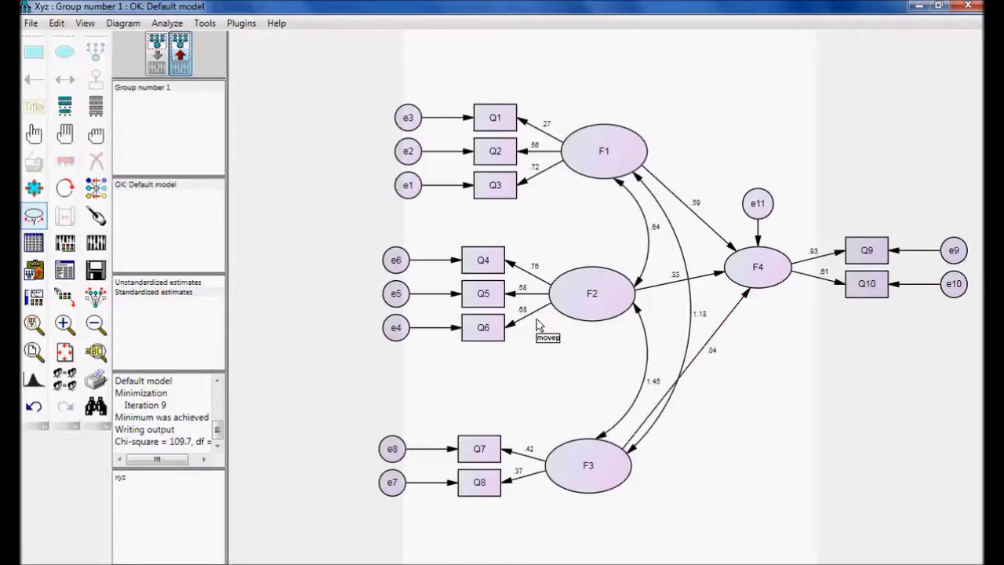
drag(529, 315, 527, 323)
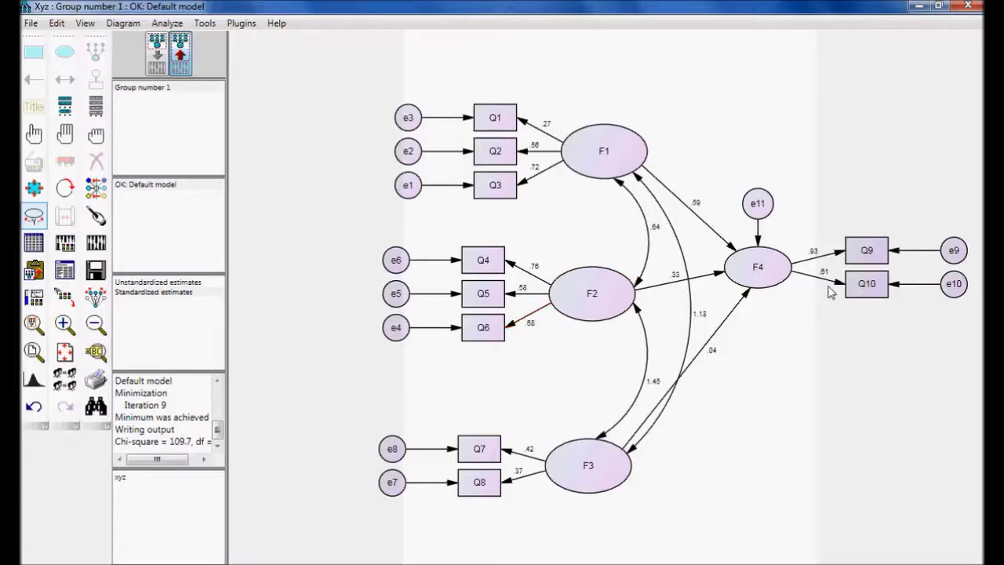
drag(824, 275, 814, 305)
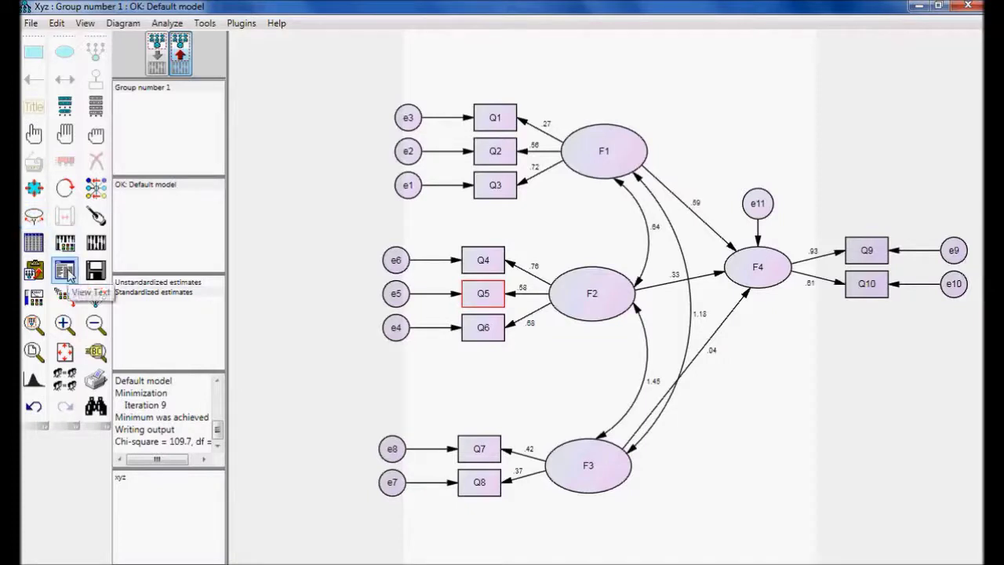
Open the text output full-screen and review the Notes for Model result (chi-square and degrees of freedom).
click(65, 270)
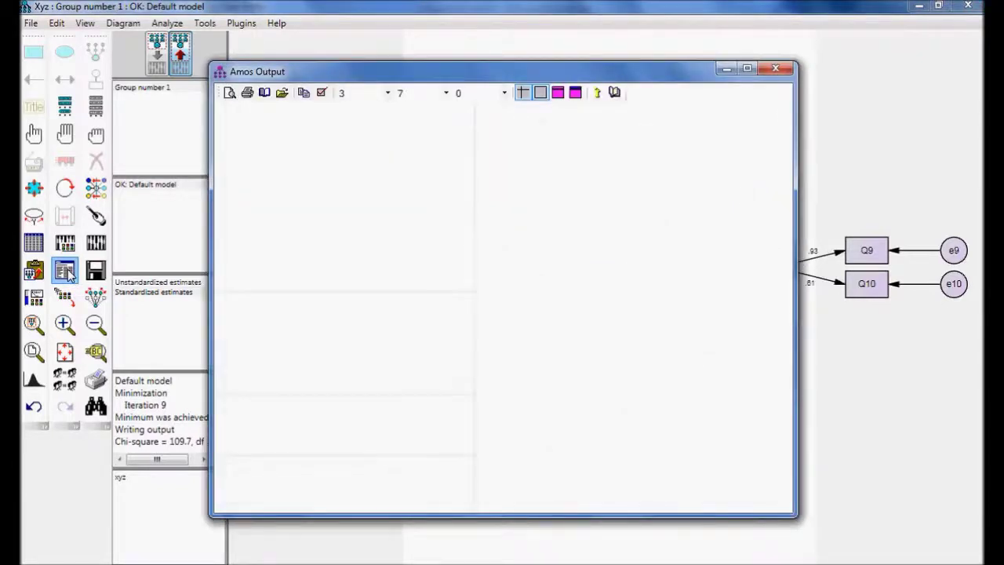
click(748, 69)
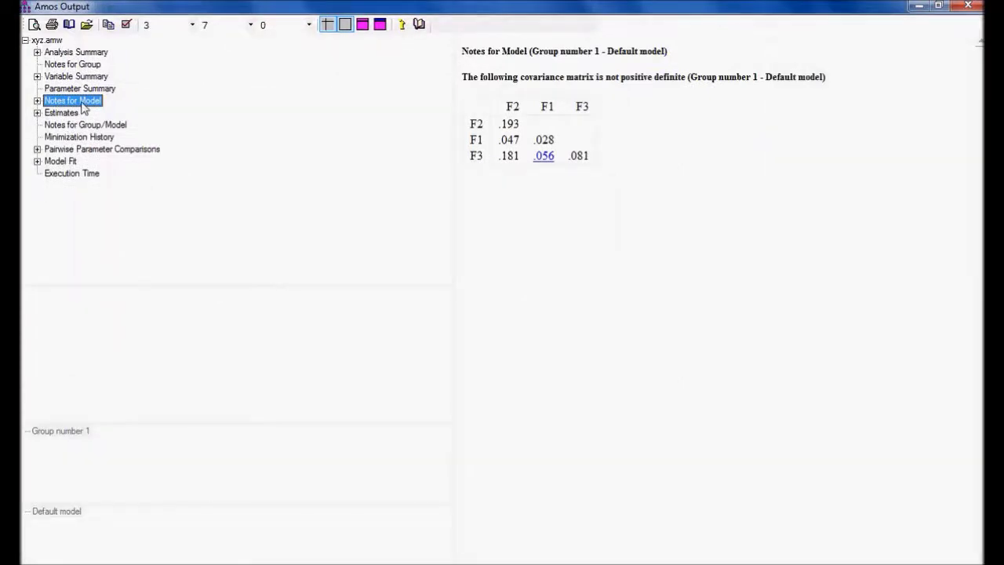
click(37, 101)
click(67, 125)
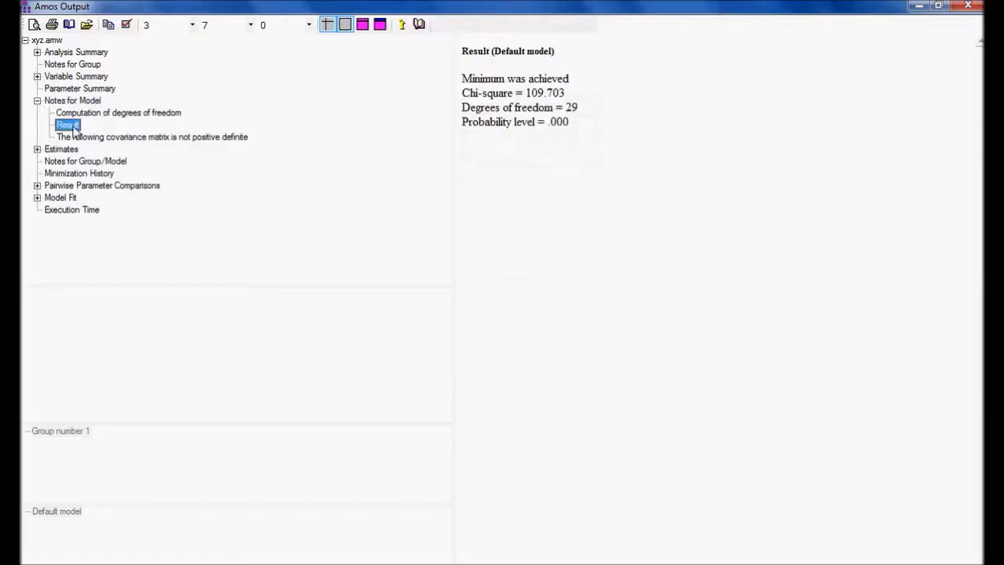
Review the regression weight estimates and Model Fit Summary (CMIN/DF 3.783, CFI .800), then close the output.
click(68, 151)
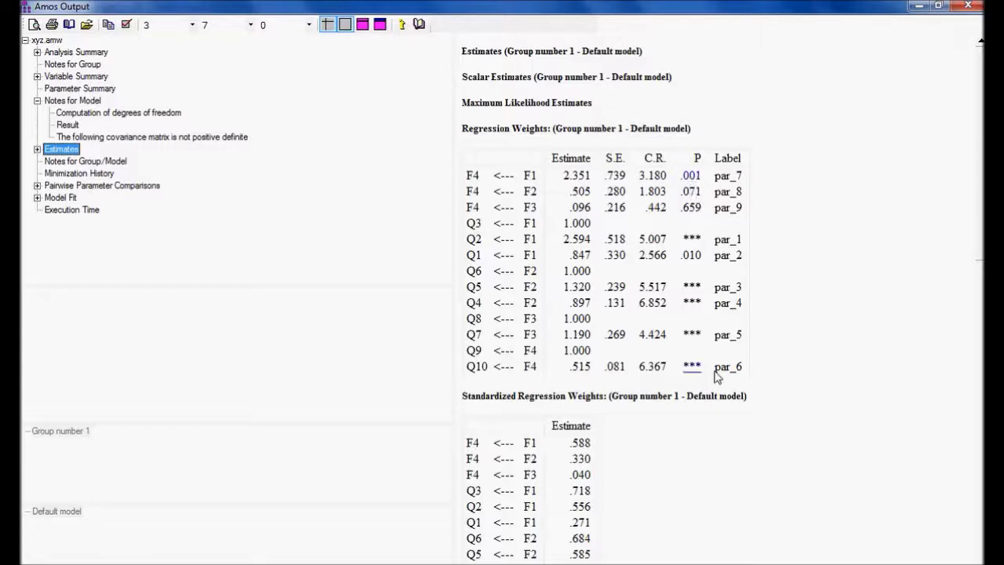
click(71, 198)
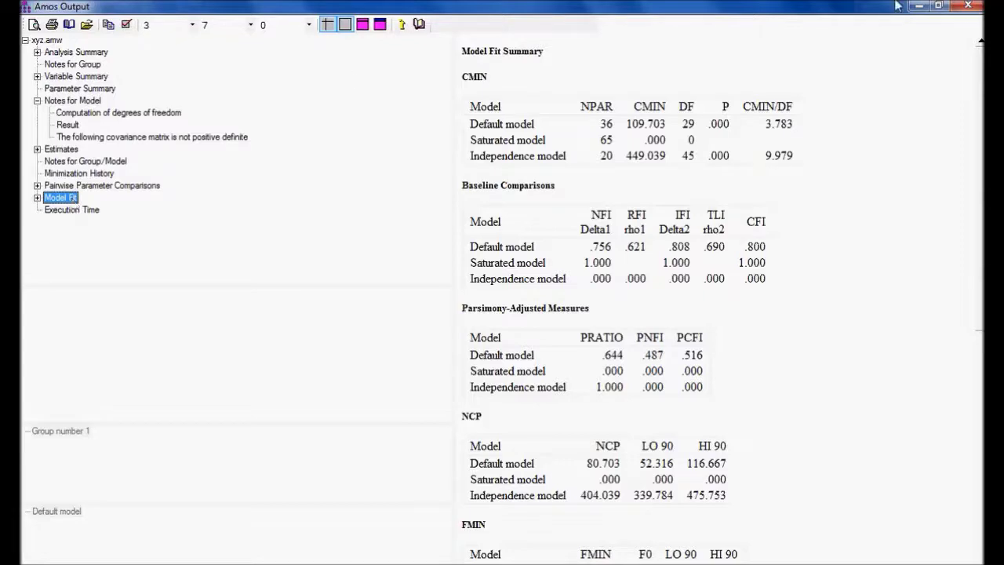
click(970, 7)
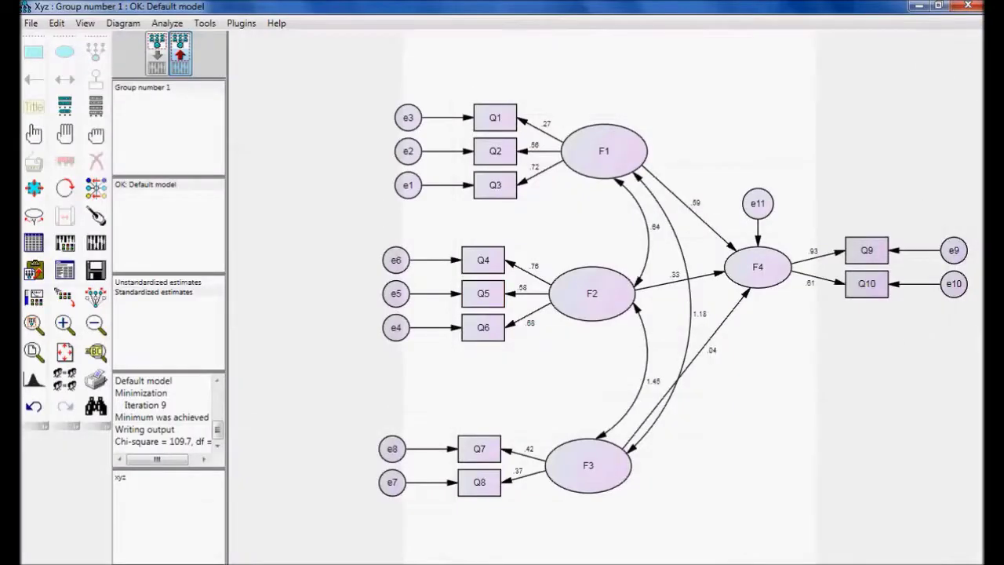
click(424, 518)
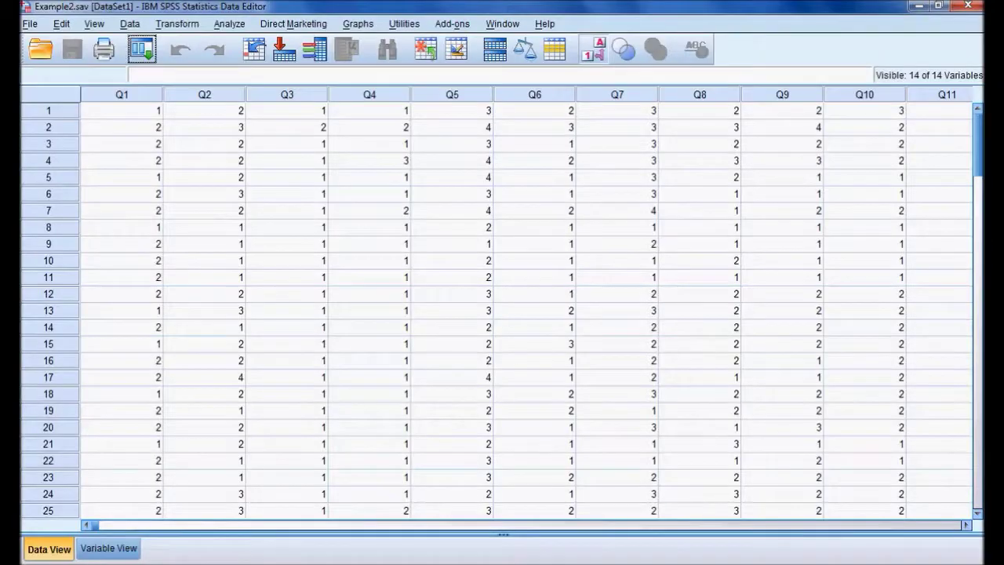
key(alt+Tab)
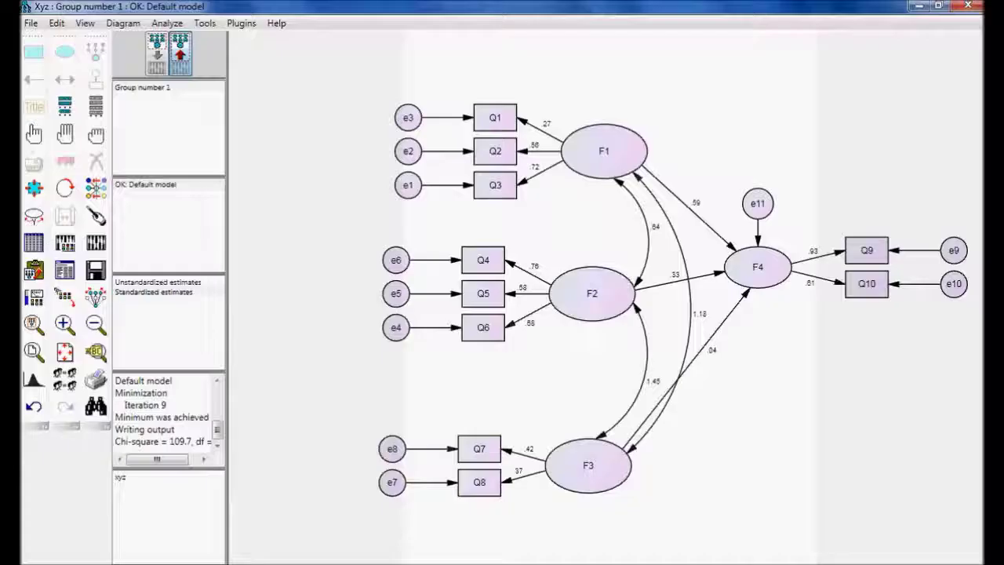
click(384, 502)
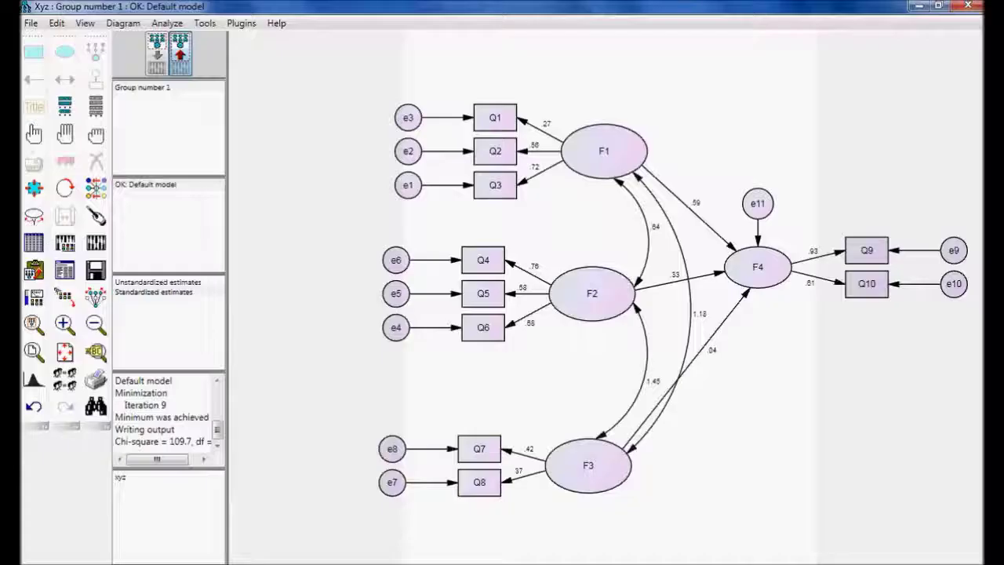